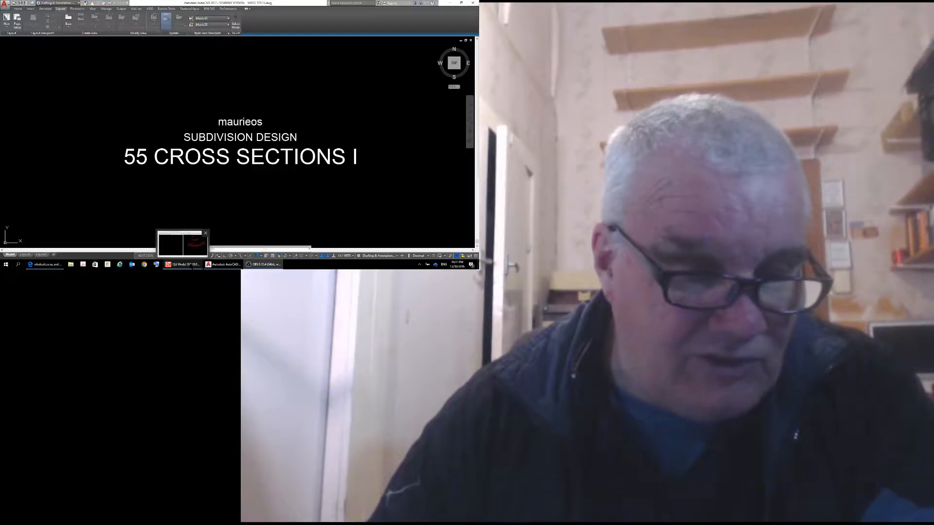
Switch to 12d Model and profile the ROAD 111 "design 20" cross section from the plan into section view 1.
click(182, 264)
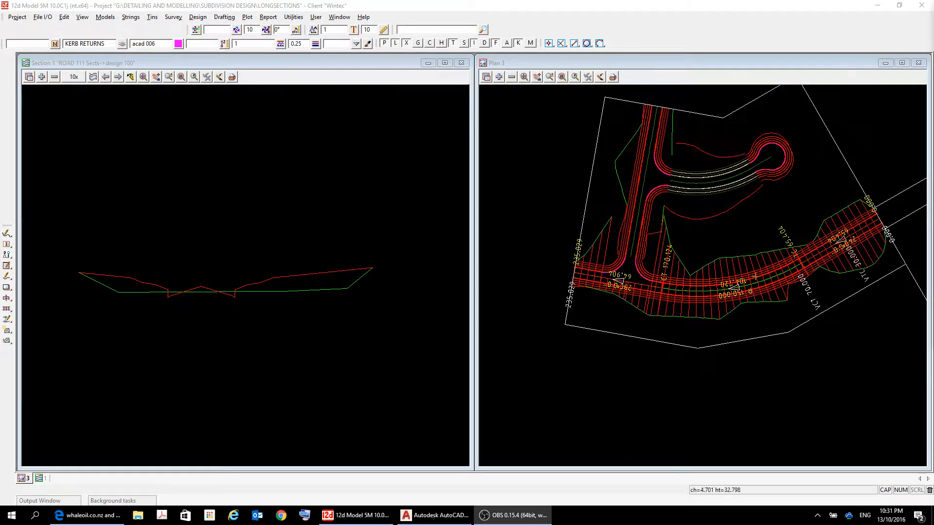
click(93, 76)
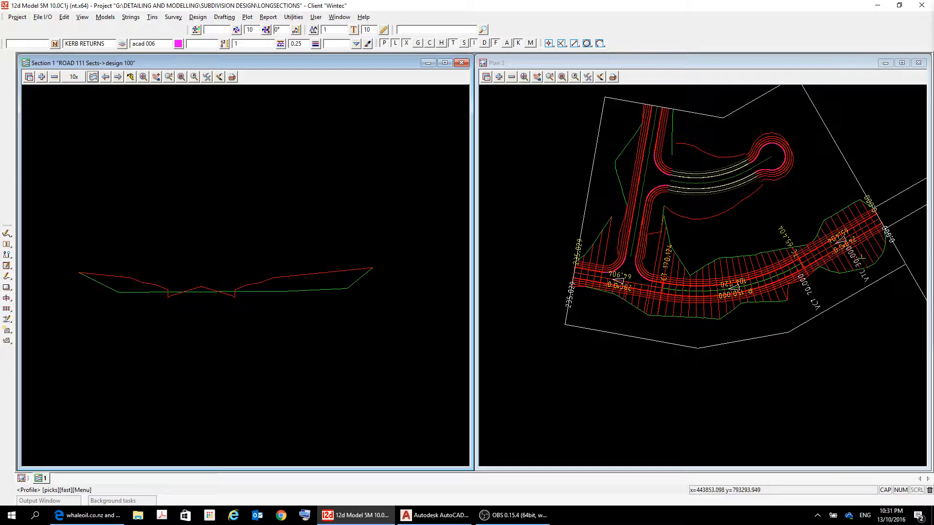
click(866, 251)
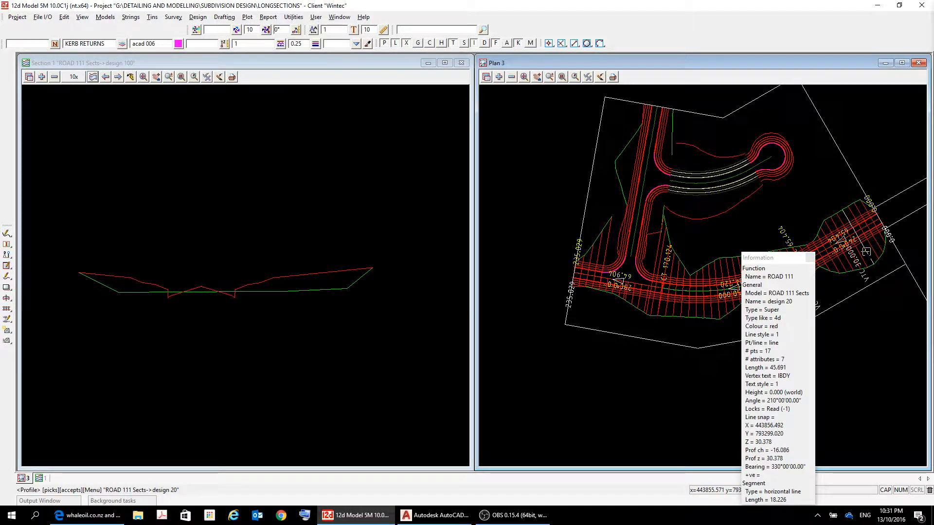
right_click(865, 250)
click(876, 268)
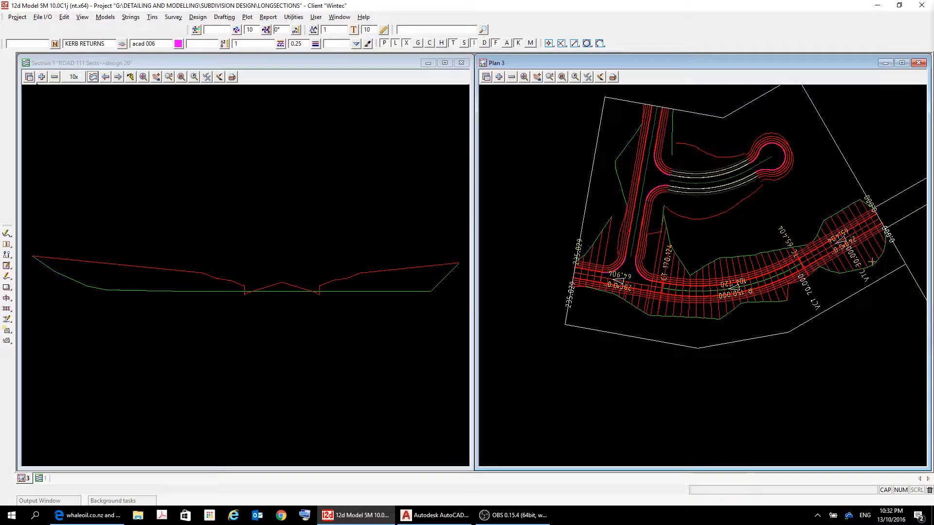
Extend the section profile in view 1 by 5 on both the left and right, and fit the view to it.
click(29, 77)
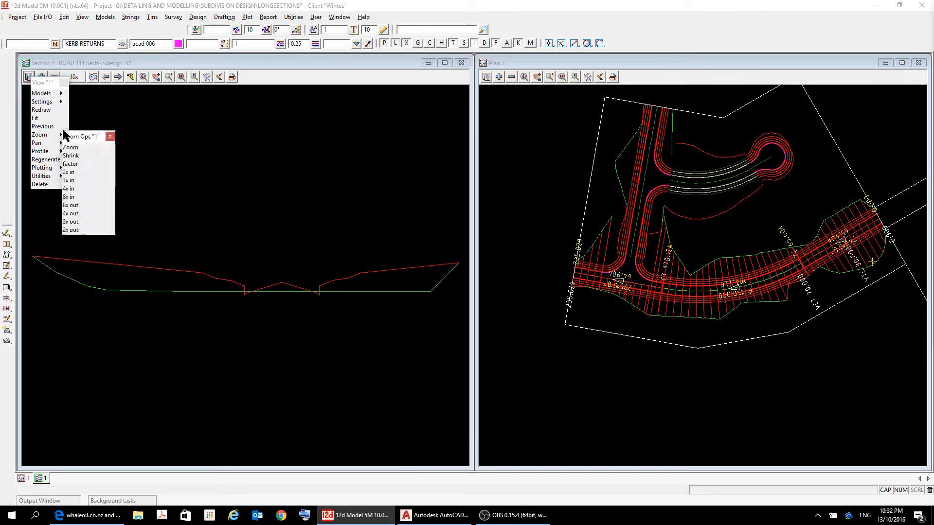
mouse_move(59, 103)
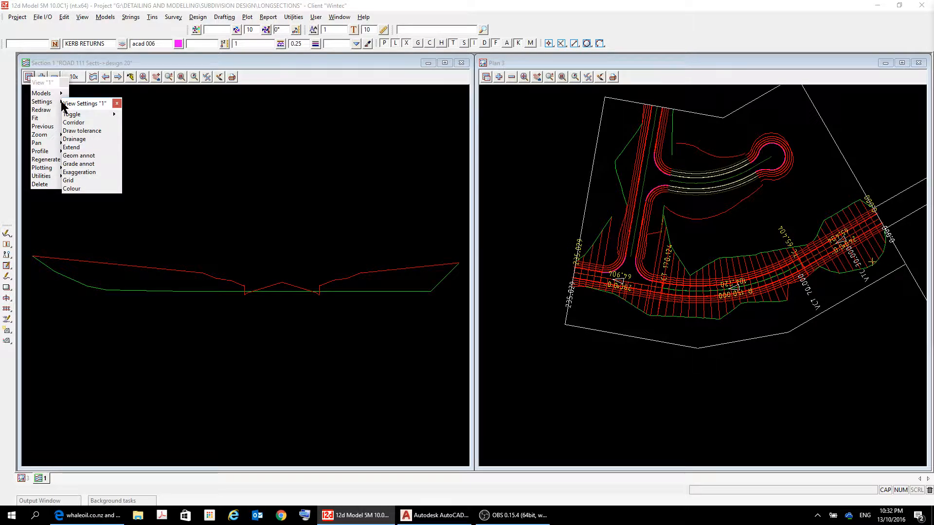
click(73, 147)
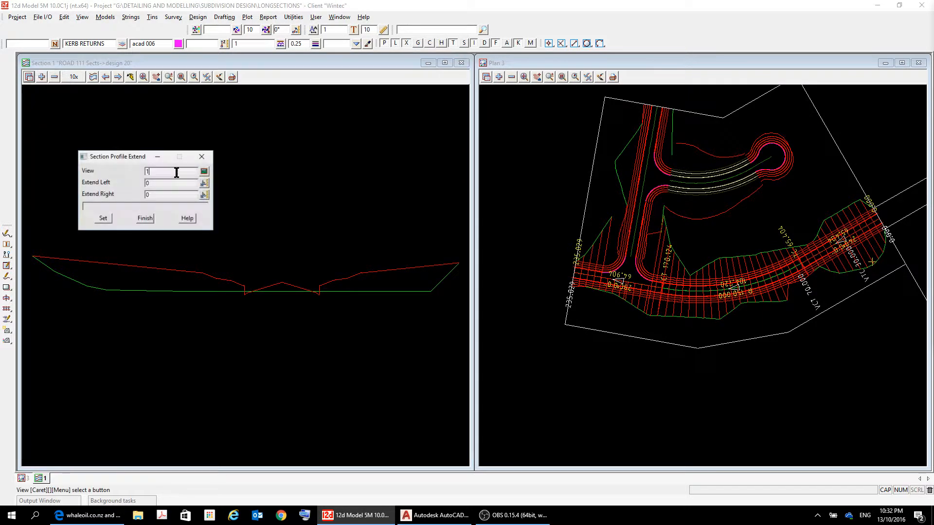
click(154, 184)
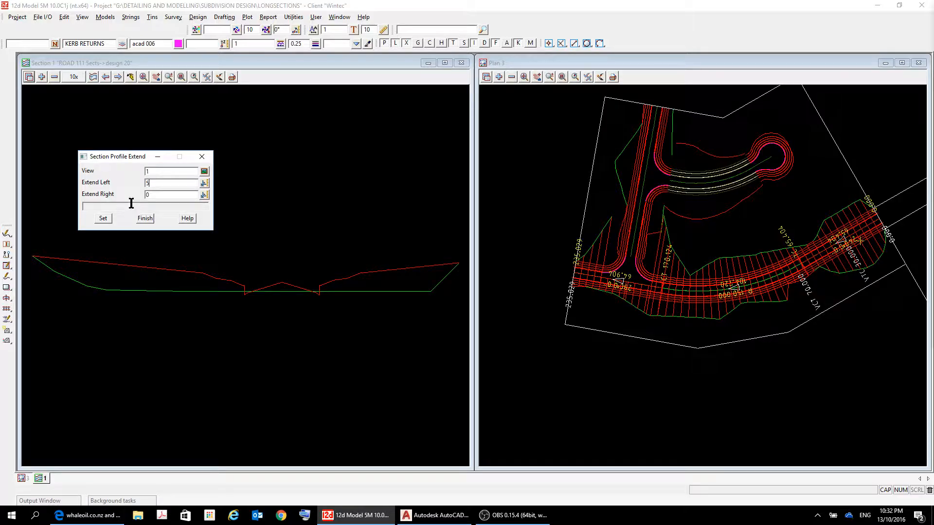
click(155, 195)
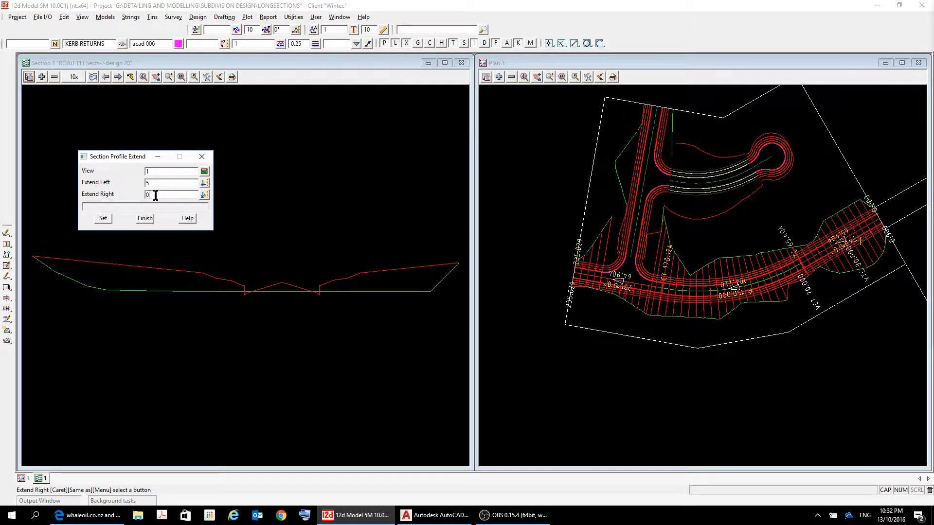
key(BackSpace)
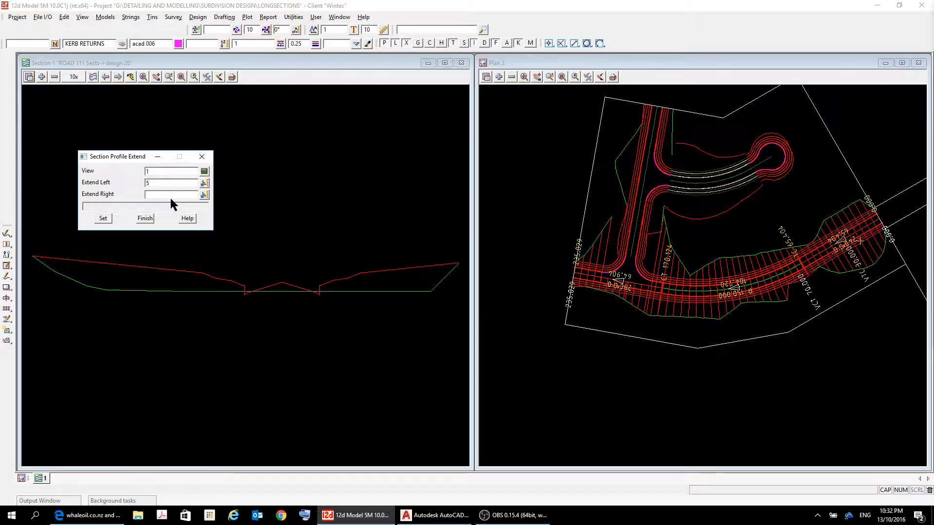
text(5)
click(103, 219)
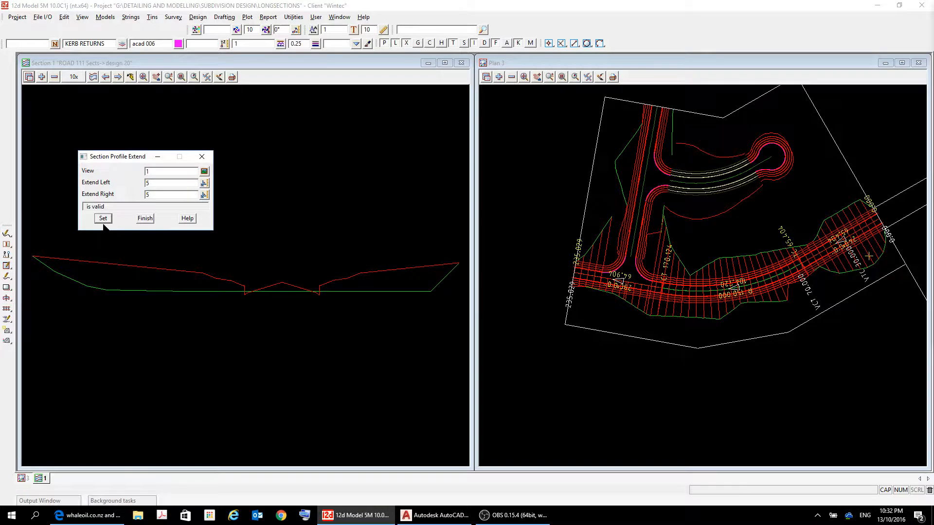
click(103, 219)
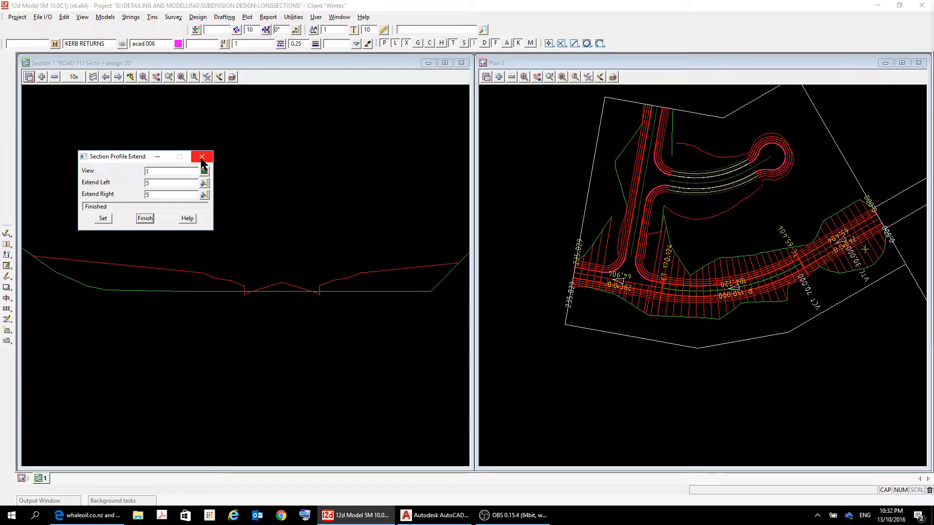
click(202, 157)
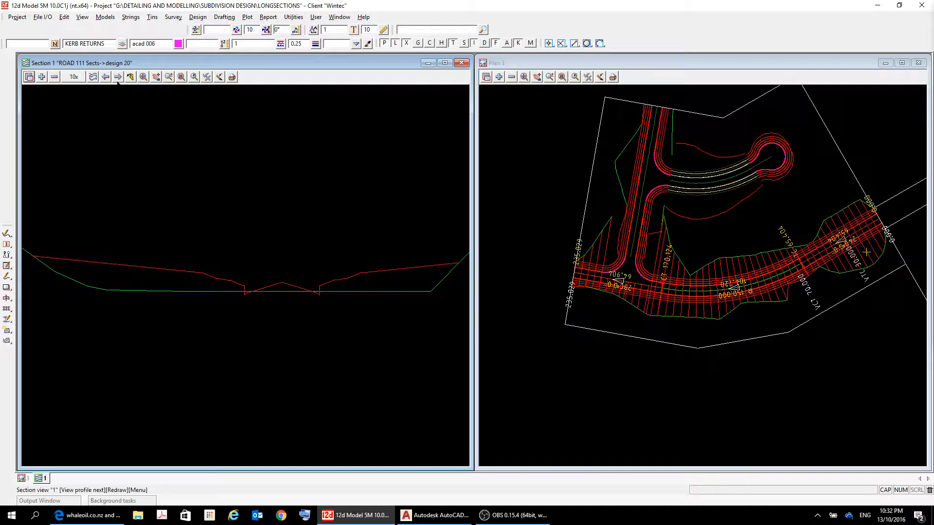
click(142, 77)
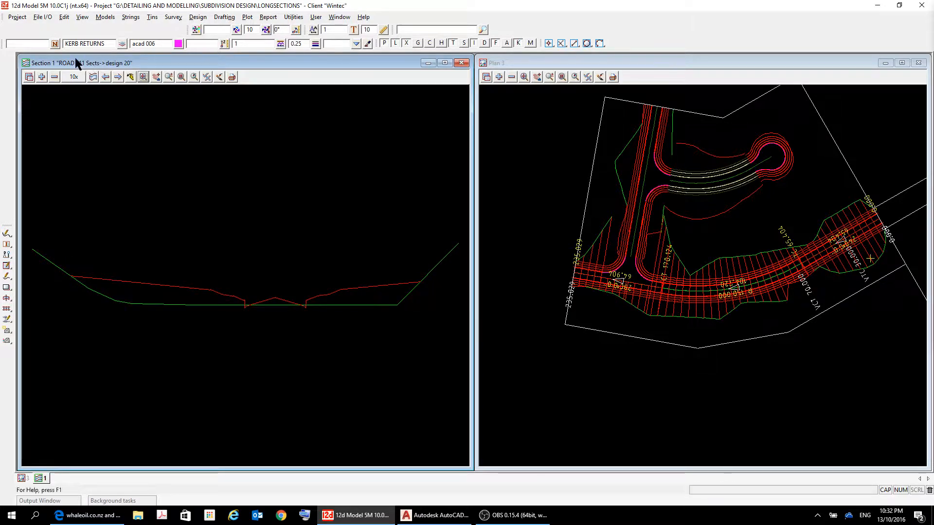
Review the models in section view 1 and compare the profile at 5x, 2x and 10x vertical exaggeration.
click(54, 77)
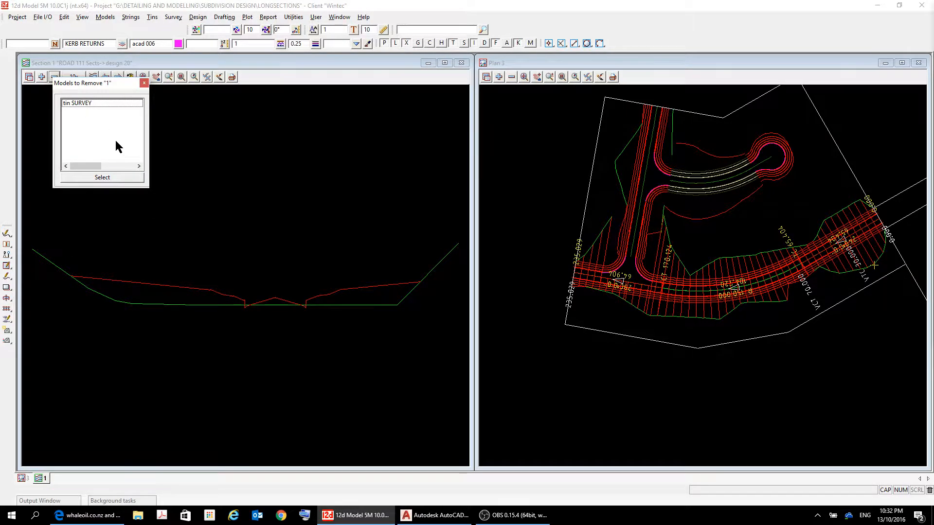
click(144, 85)
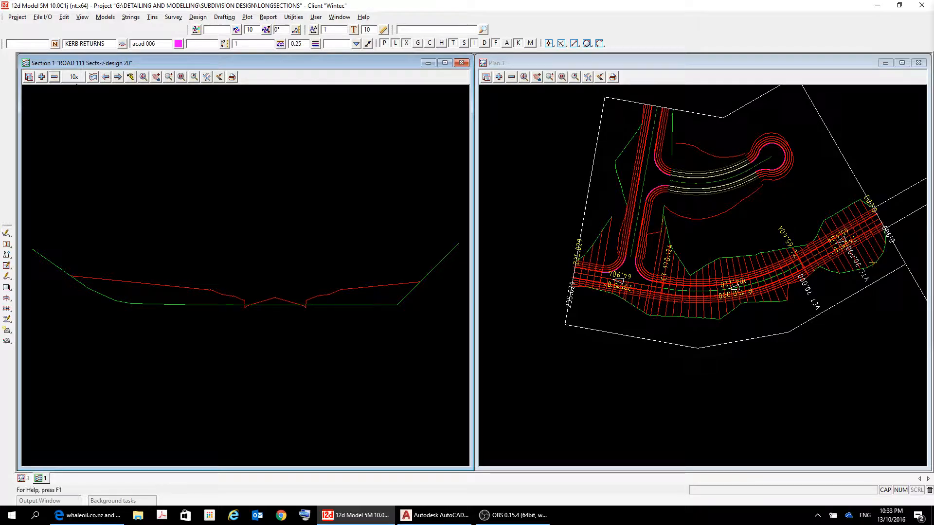
click(73, 77)
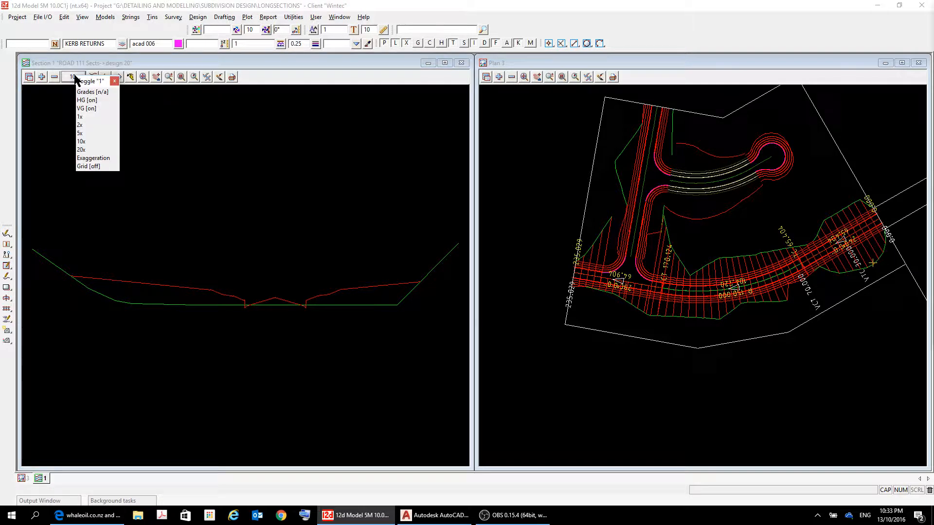
click(81, 133)
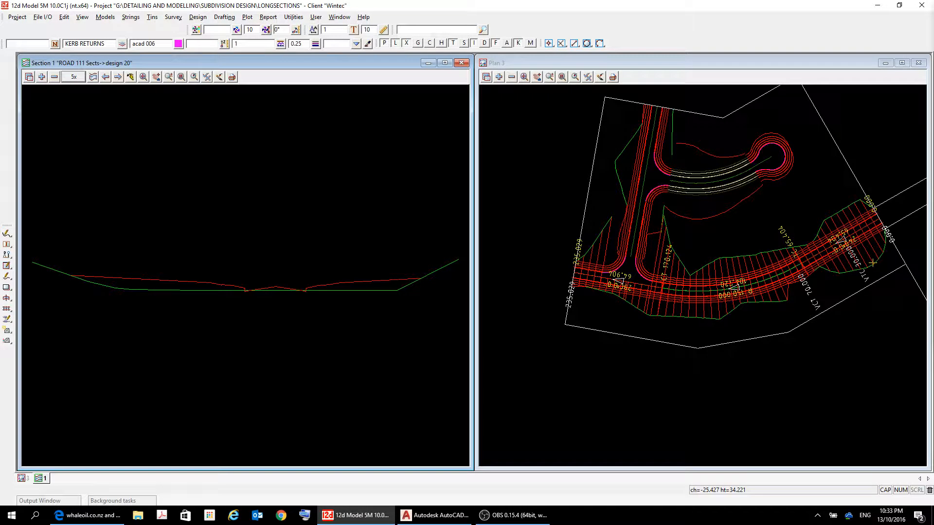
click(76, 78)
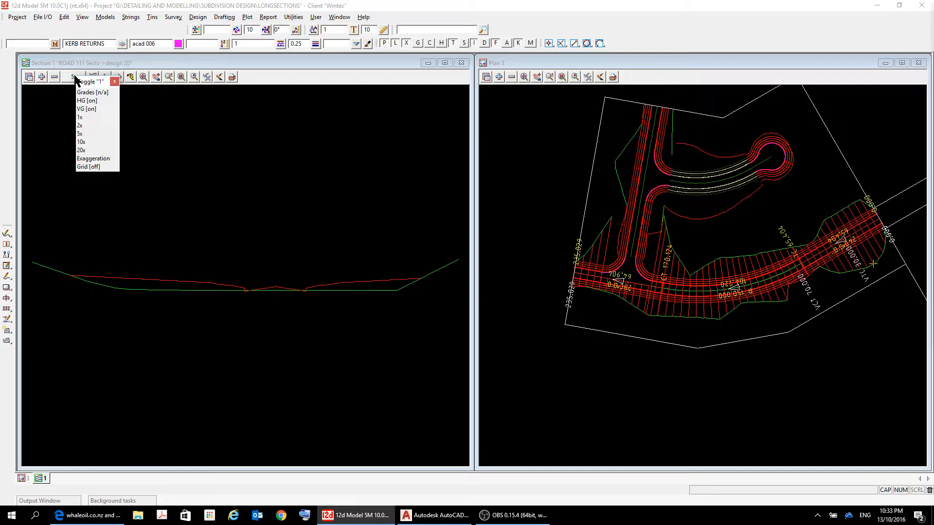
click(81, 126)
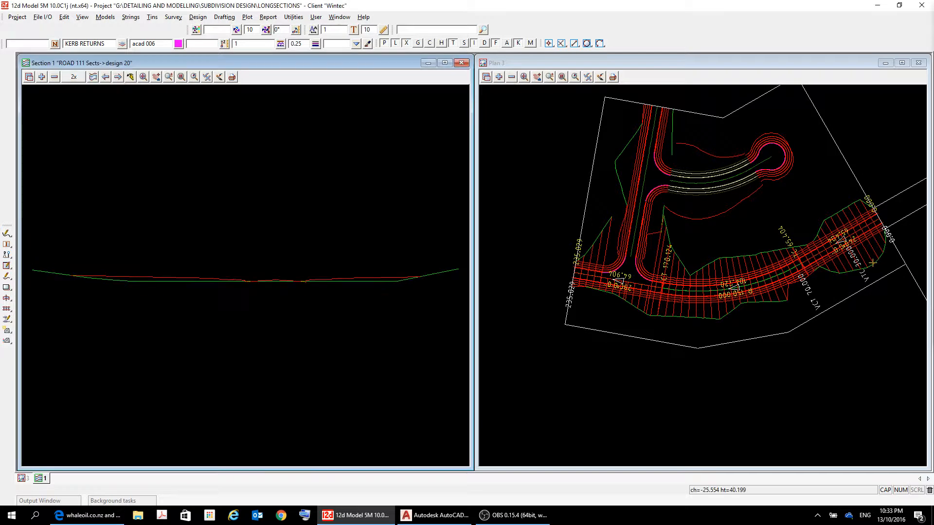
click(74, 77)
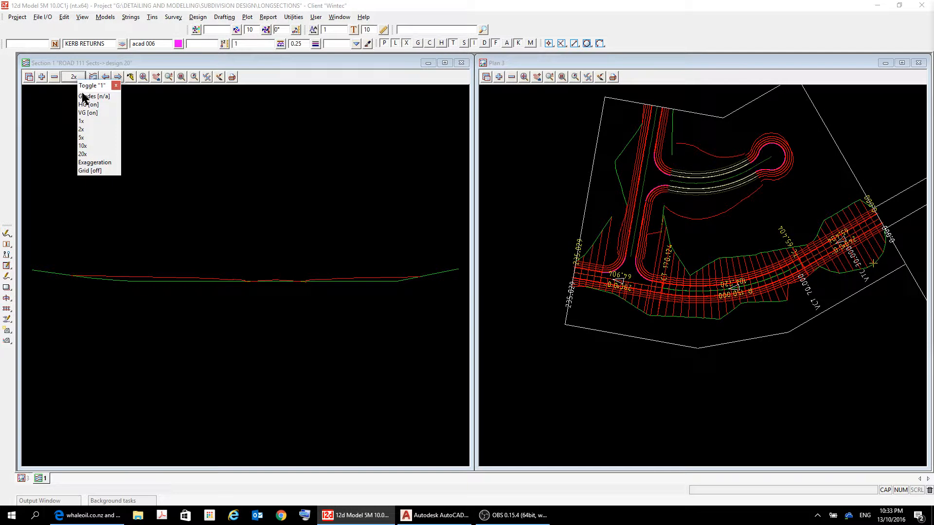
click(85, 146)
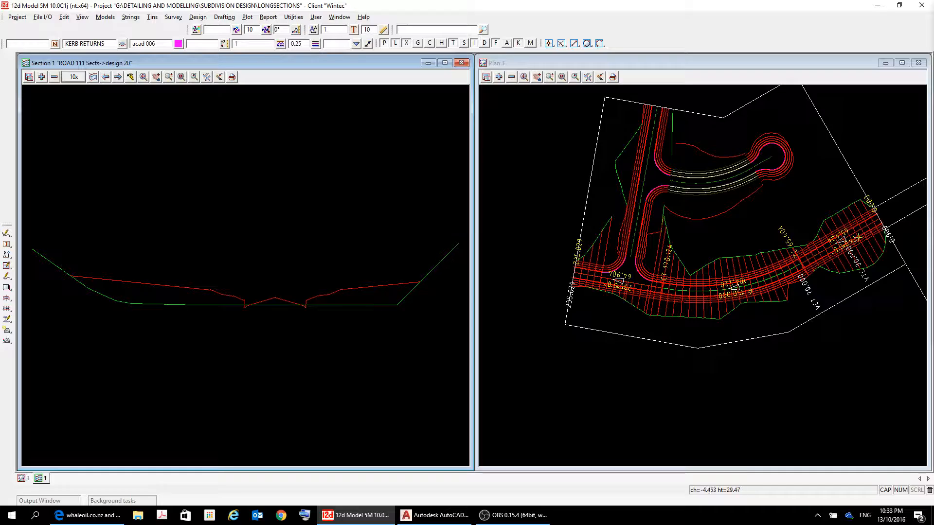
Open the Section X Plot PPF Editor for section view 1 and enlarge it over the plan view, leaving the section visible.
click(233, 78)
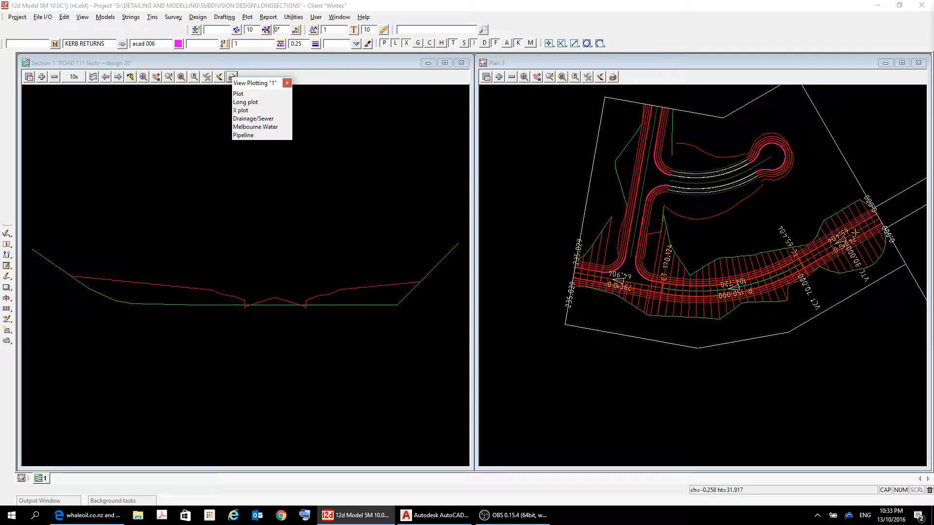
click(245, 111)
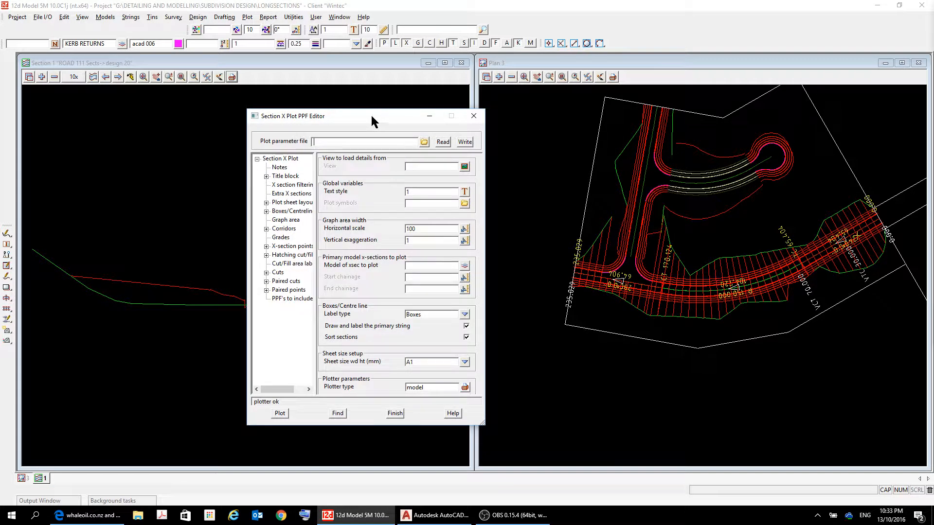
drag(371, 116, 608, 91)
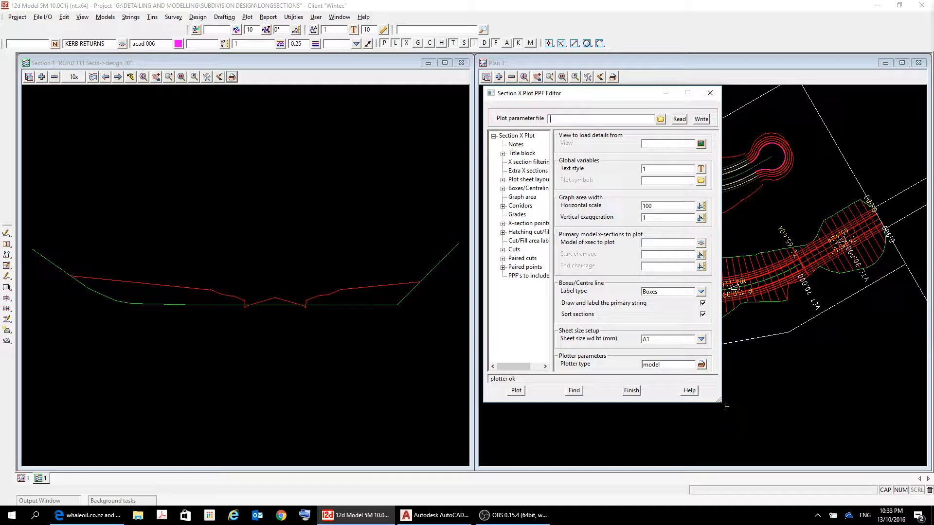
drag(724, 406, 904, 456)
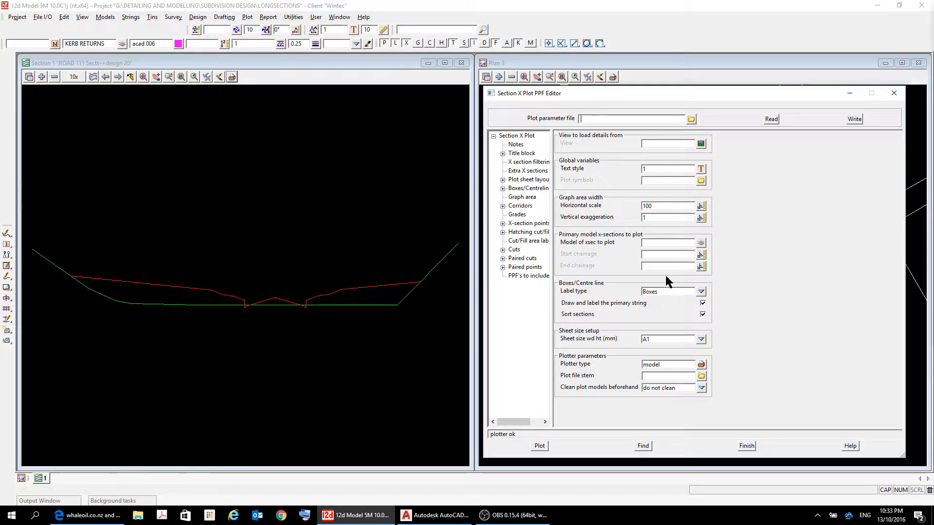
Load the plot parameter file "maurieos XS BASIC.xplotppf" from the 12d Plotting Files folder in SUBDIVISION DESIGN and read its settings.
click(691, 119)
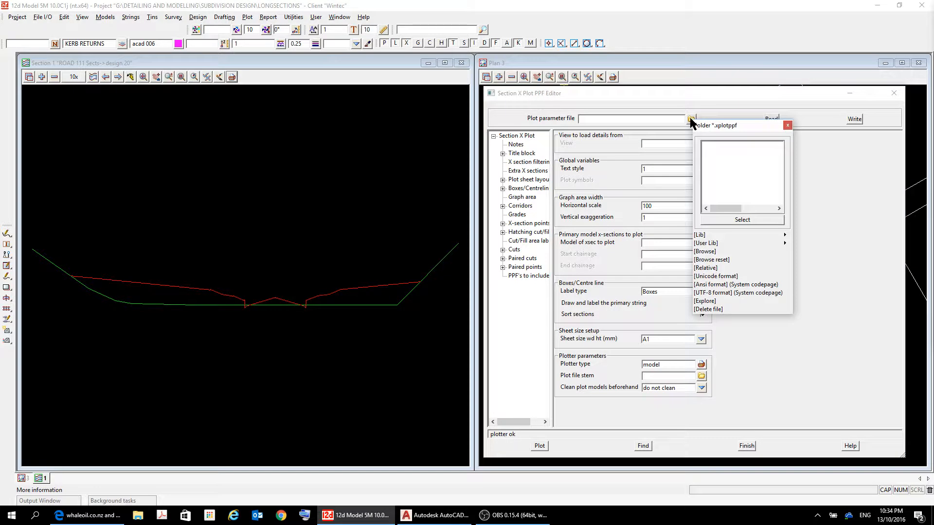
click(704, 252)
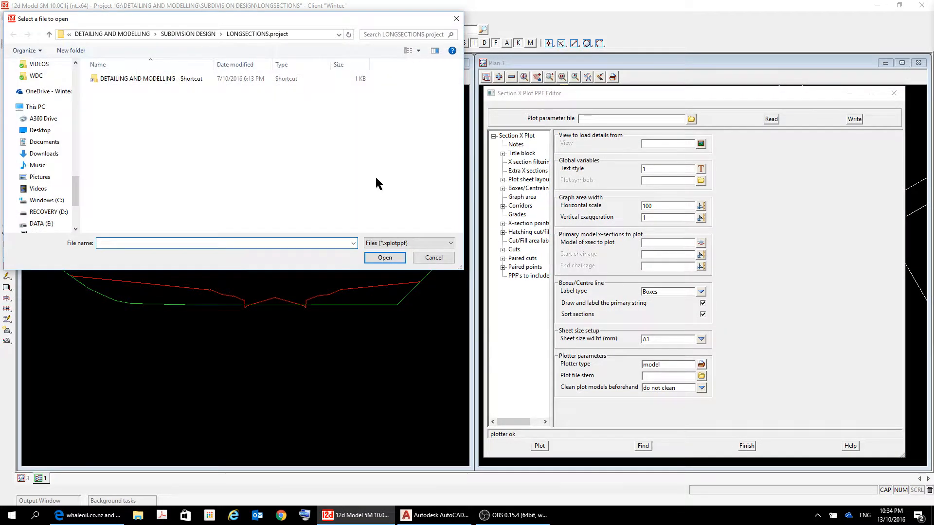
click(166, 33)
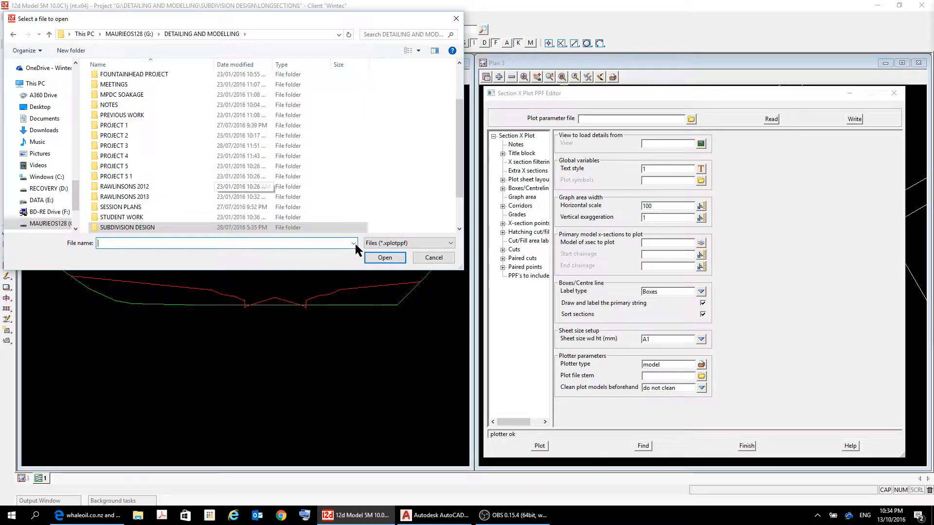
drag(458, 134, 461, 207)
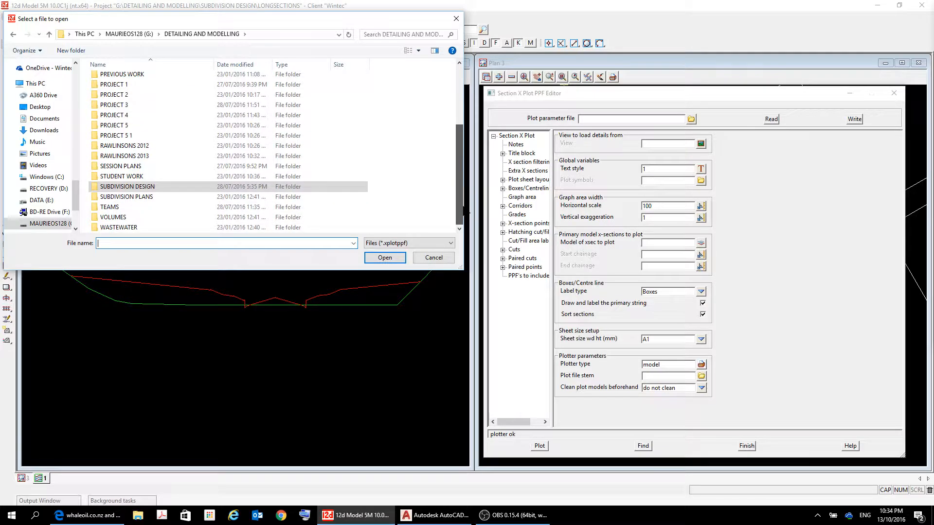
click(113, 187)
double_click(113, 187)
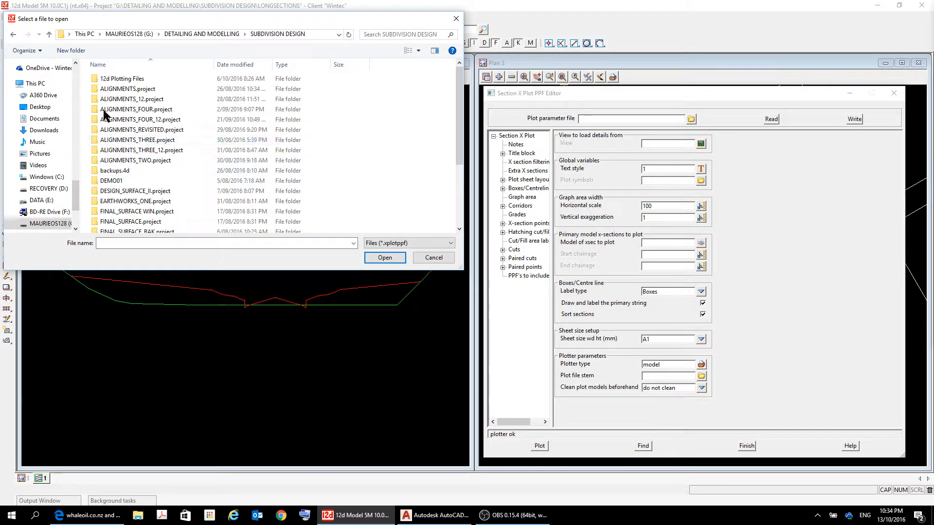
click(111, 80)
double_click(111, 79)
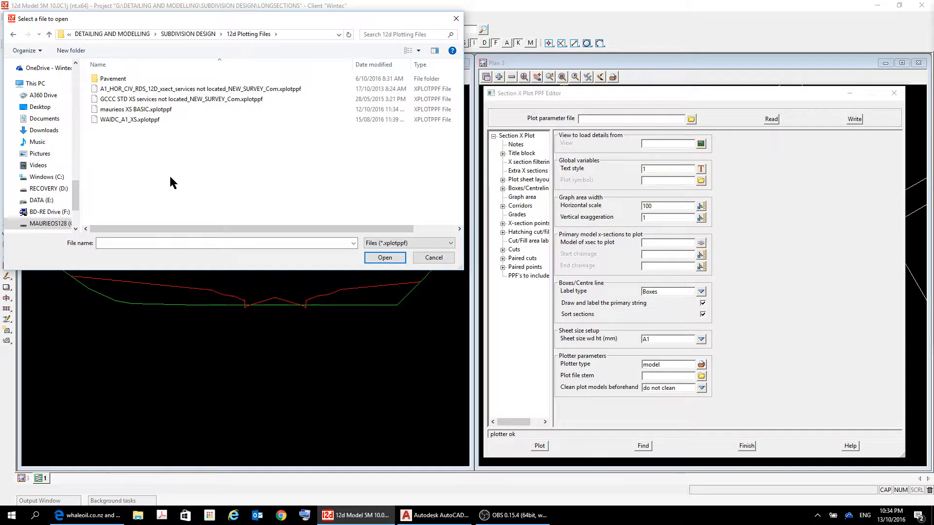
double_click(152, 110)
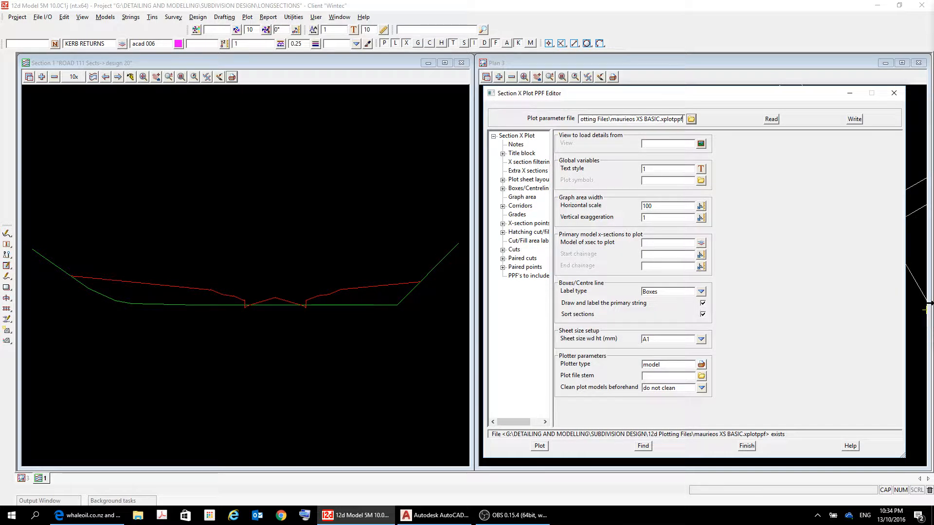
click(767, 120)
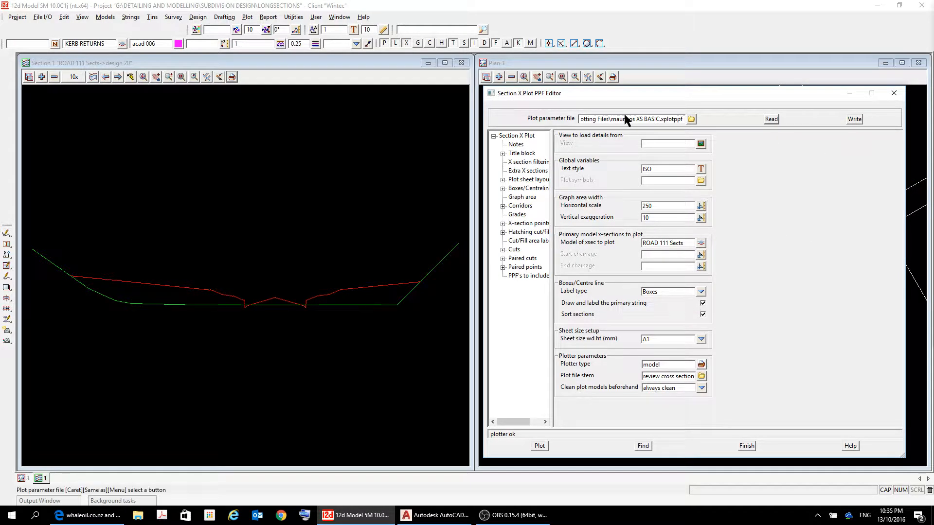
Load the plot details from view 1 and plot the ROAD 111 Sects cross sections to the preview cross section models.
click(701, 143)
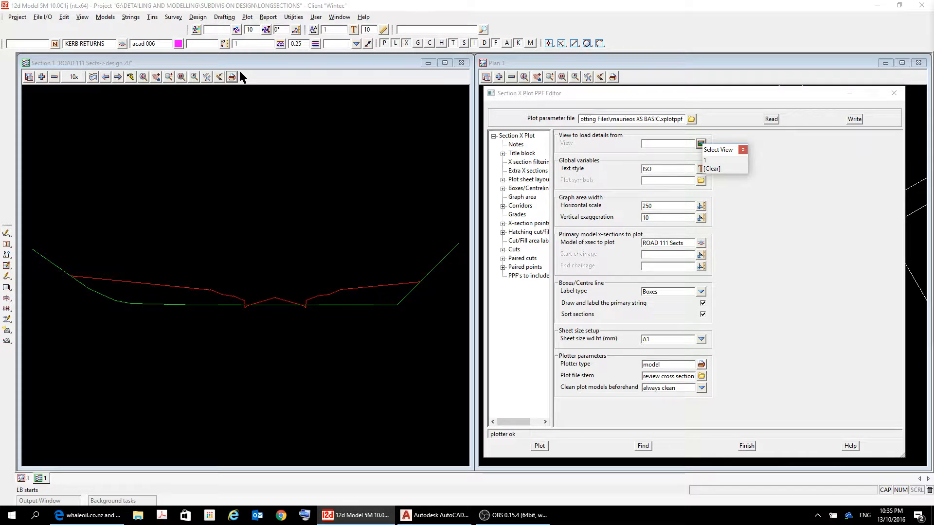
click(709, 160)
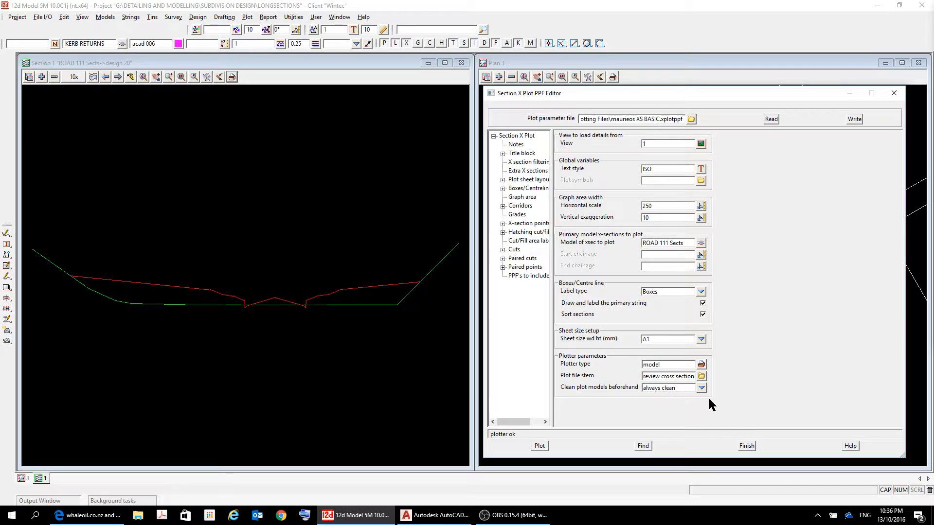
text(p)
click(539, 446)
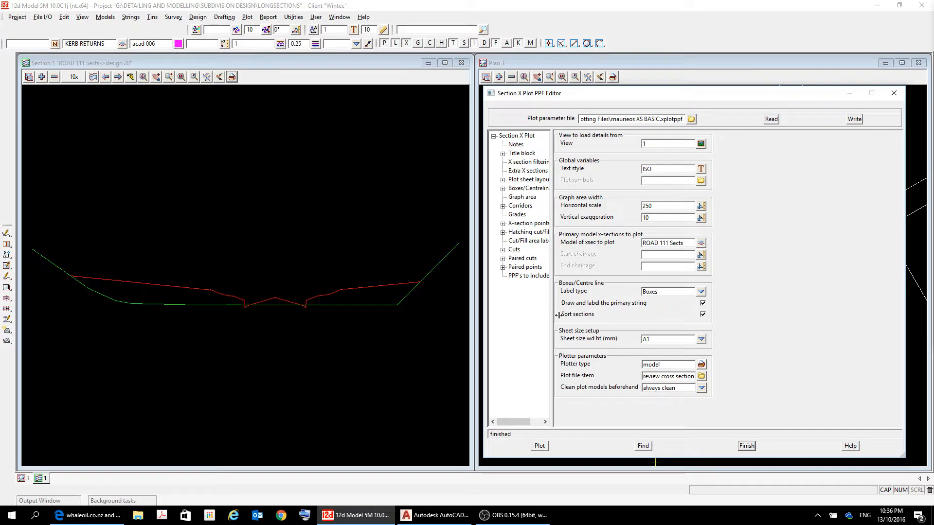
Widen the PPF settings tree, find the Point labelling parameters, and return to the main Section X Plot settings.
drag(554, 315, 647, 315)
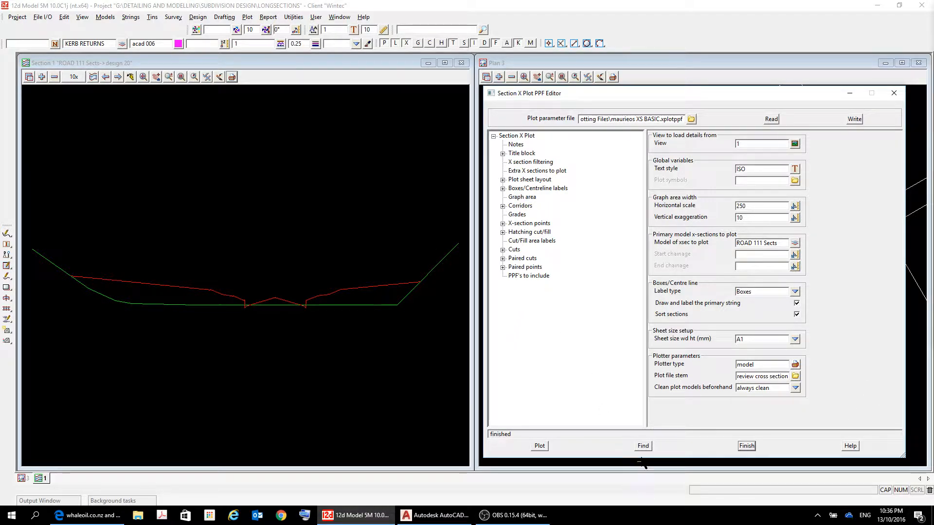
click(646, 449)
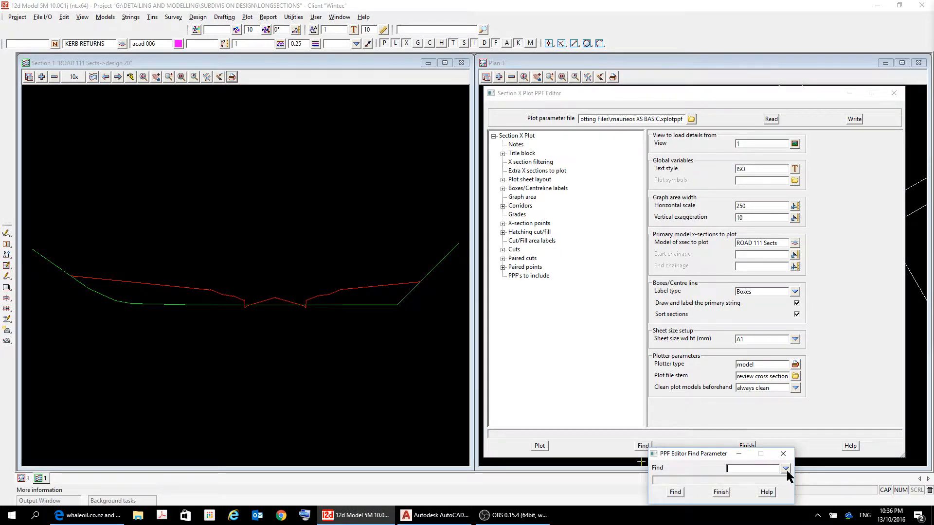
click(786, 469)
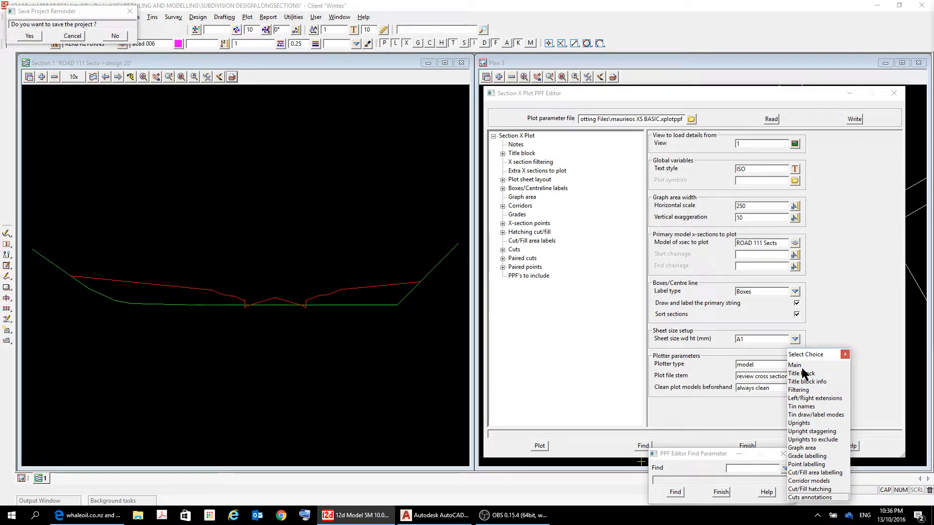
click(806, 464)
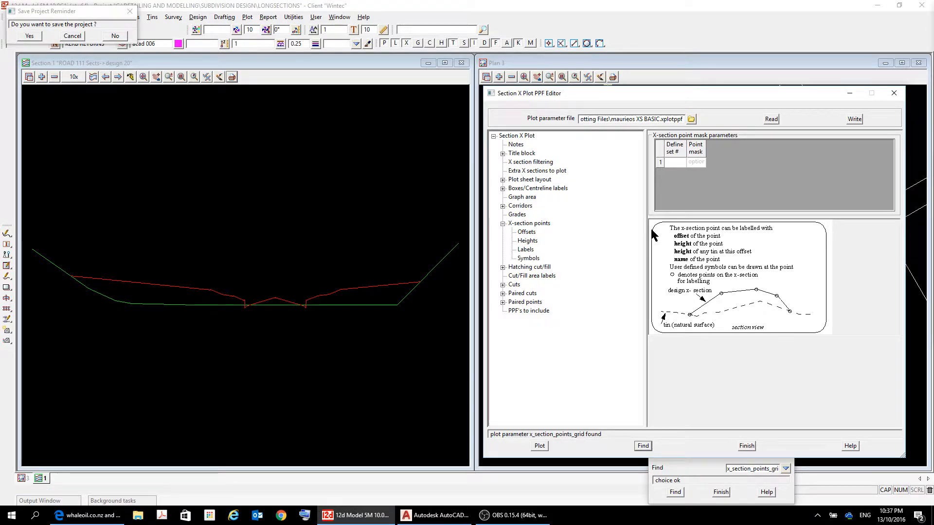
click(516, 136)
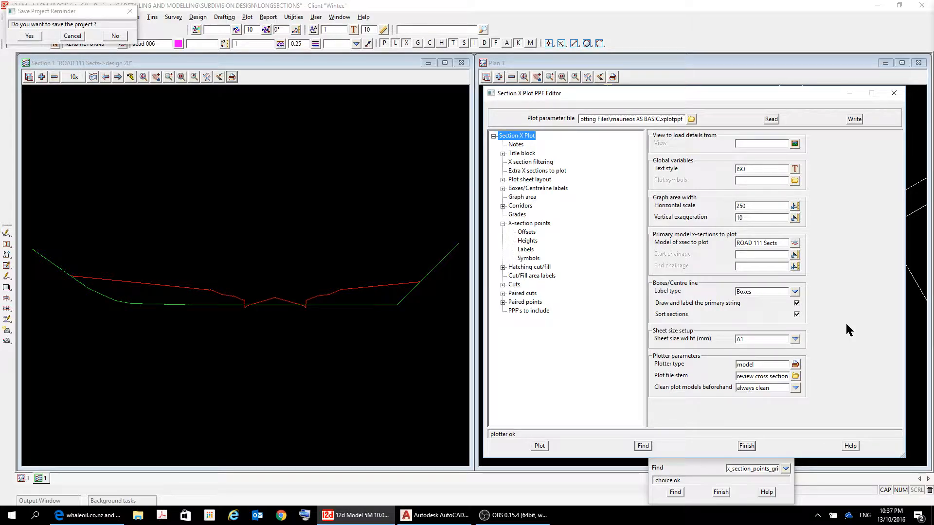
click(789, 467)
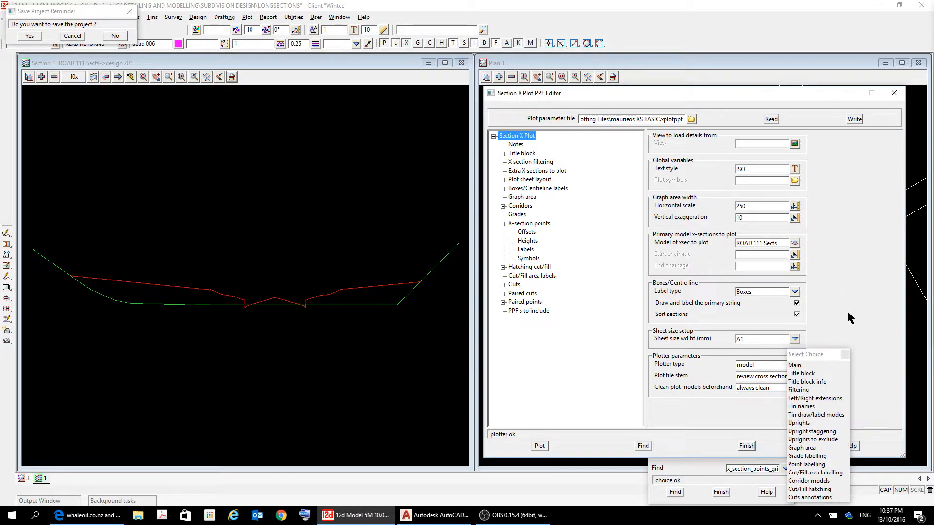
click(845, 354)
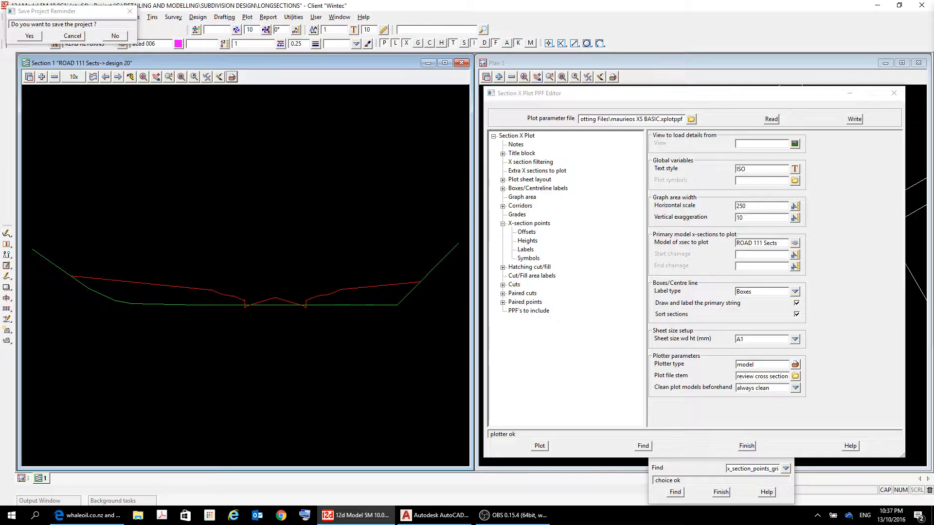
Try adding the model "preview cross section1" to section view 1, and remove it again.
click(42, 77)
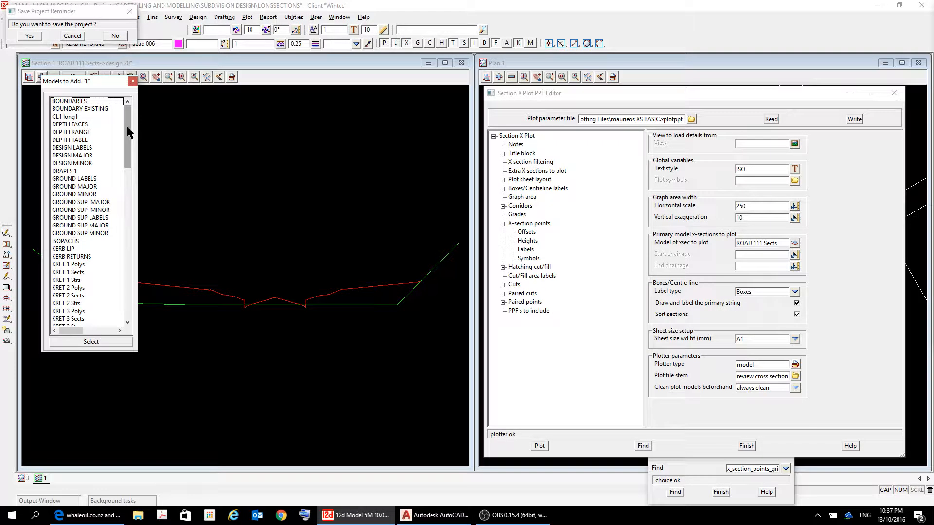
drag(129, 132, 136, 297)
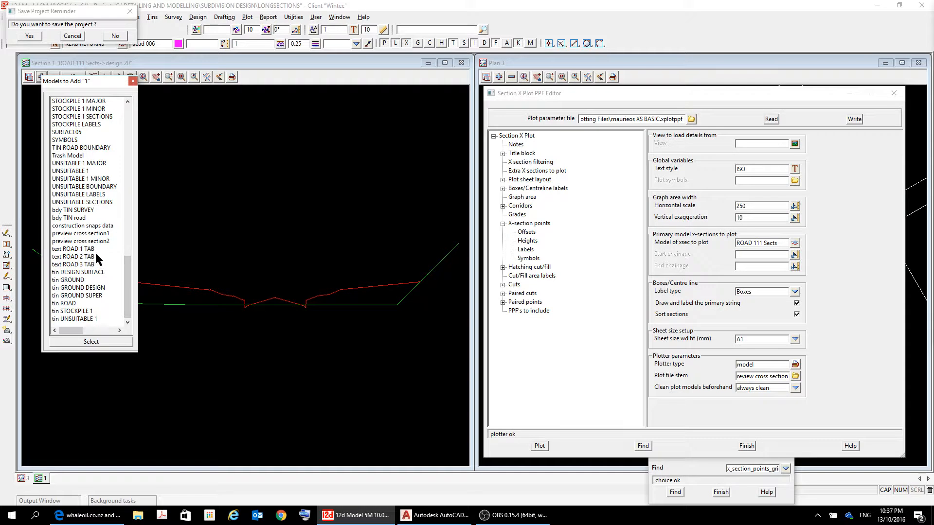
click(87, 234)
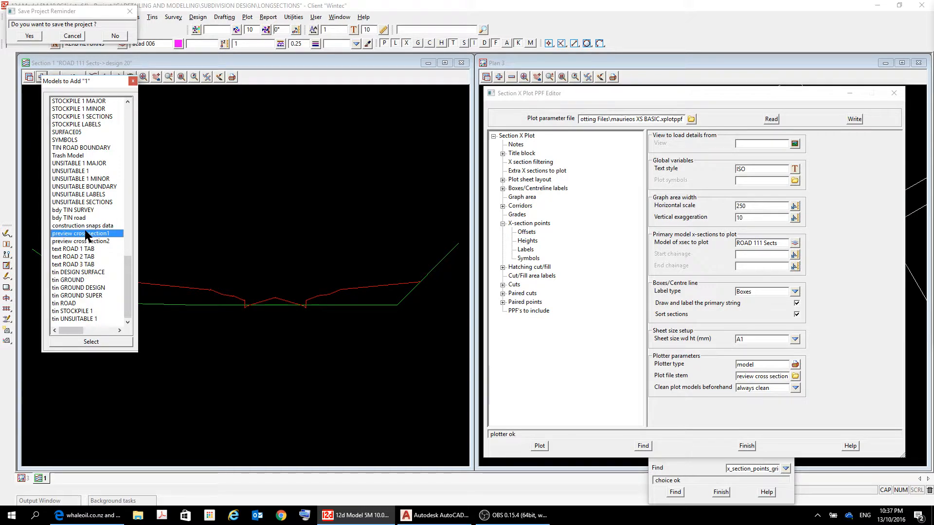
double_click(87, 234)
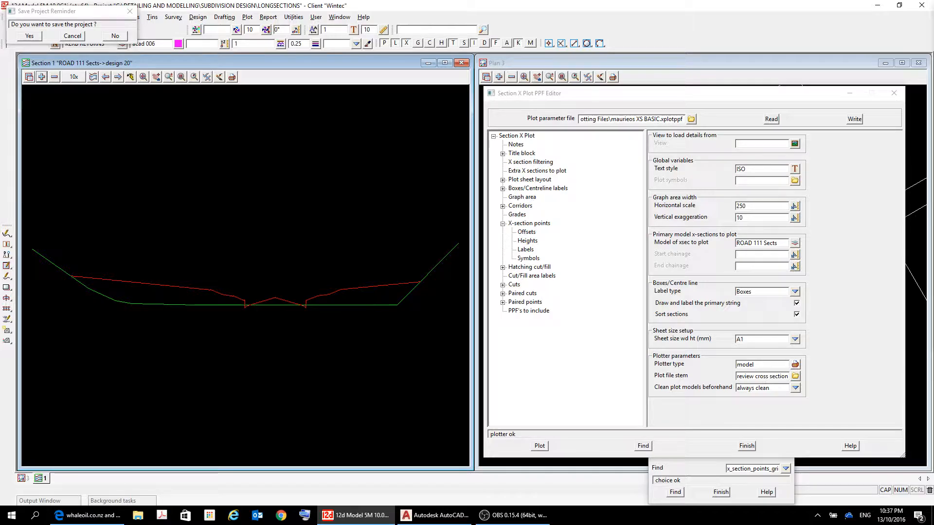
click(54, 76)
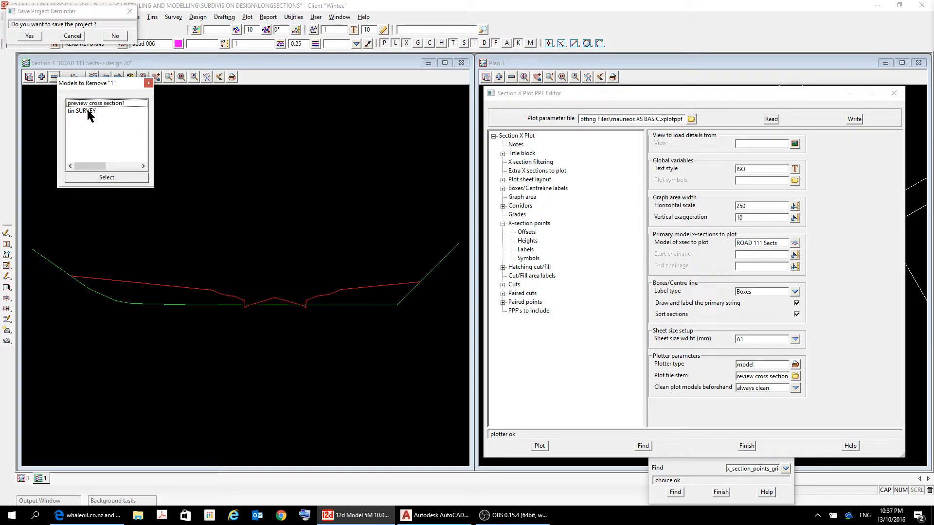
click(148, 83)
click(54, 76)
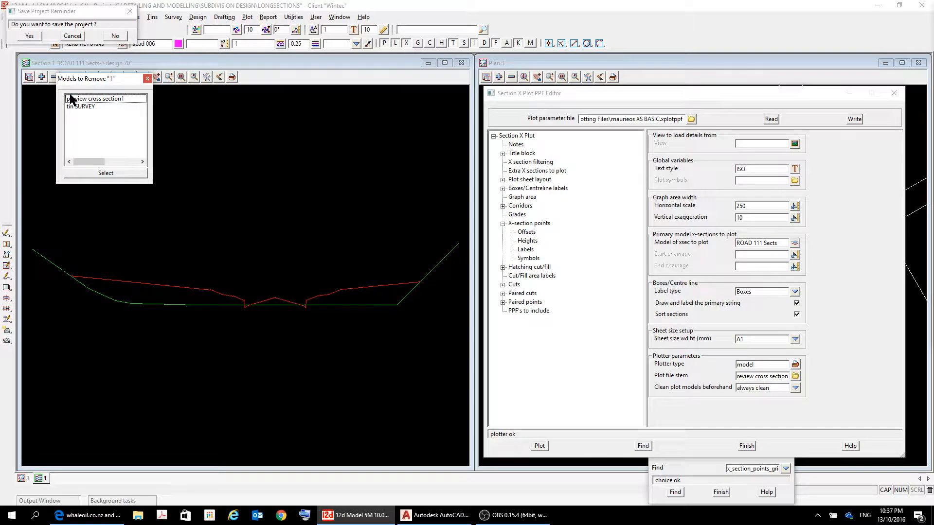
double_click(76, 99)
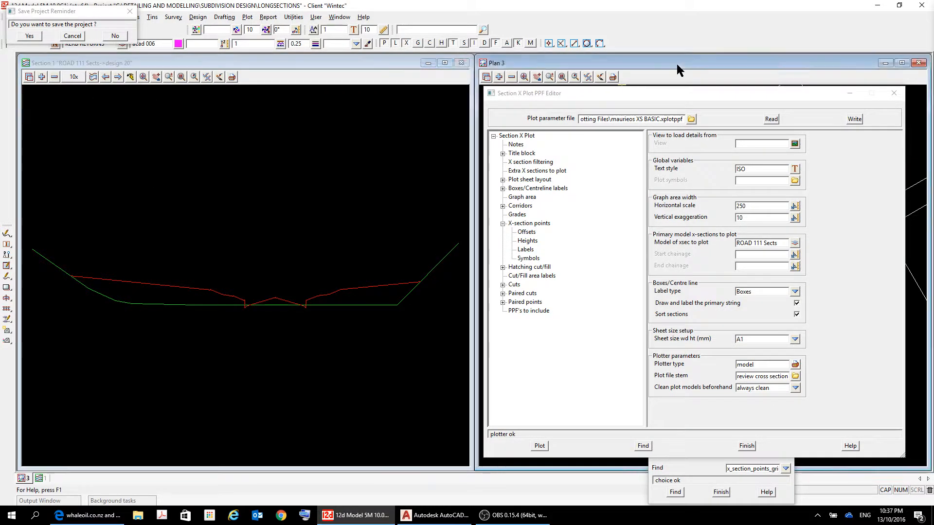
Save the project.
mouse_move(676, 63)
mouse_down()
mouse_move(283, 75)
mouse_move(611, 97)
mouse_move(734, 72)
mouse_move(676, 63)
mouse_up()
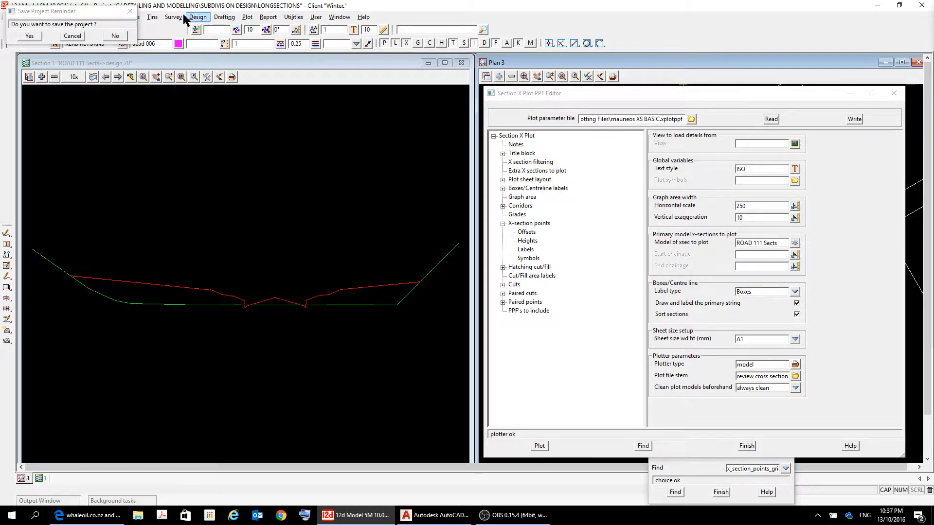
click(39, 36)
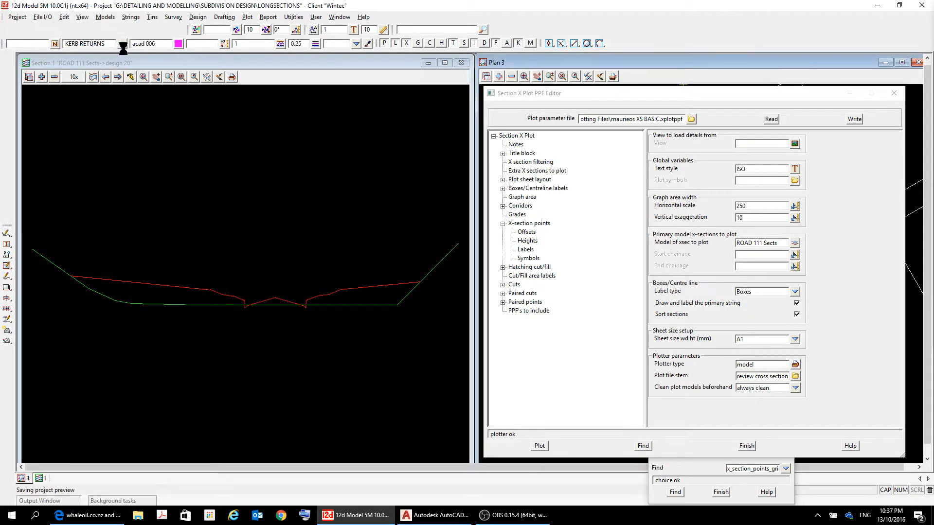
Create a new plan view and fit its window over section view 1, beside the PPF editor.
click(82, 17)
mouse_move(94, 34)
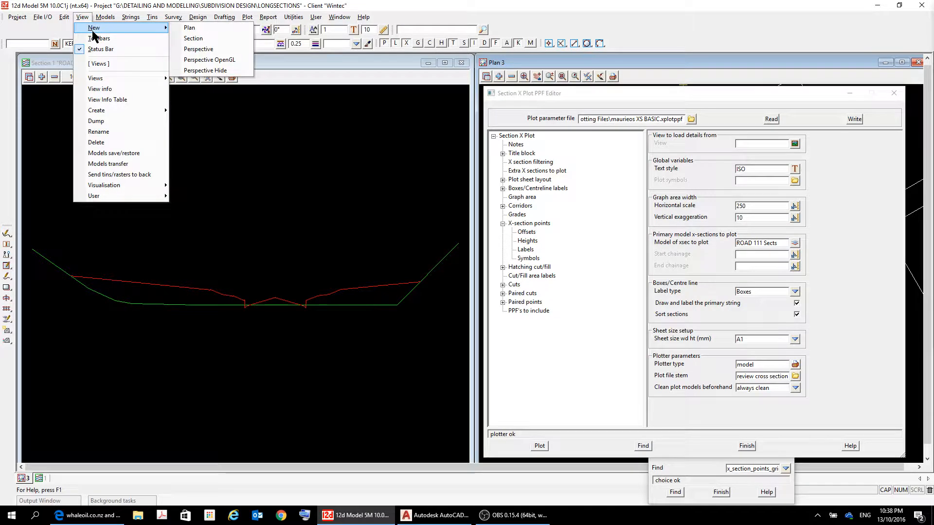
click(192, 29)
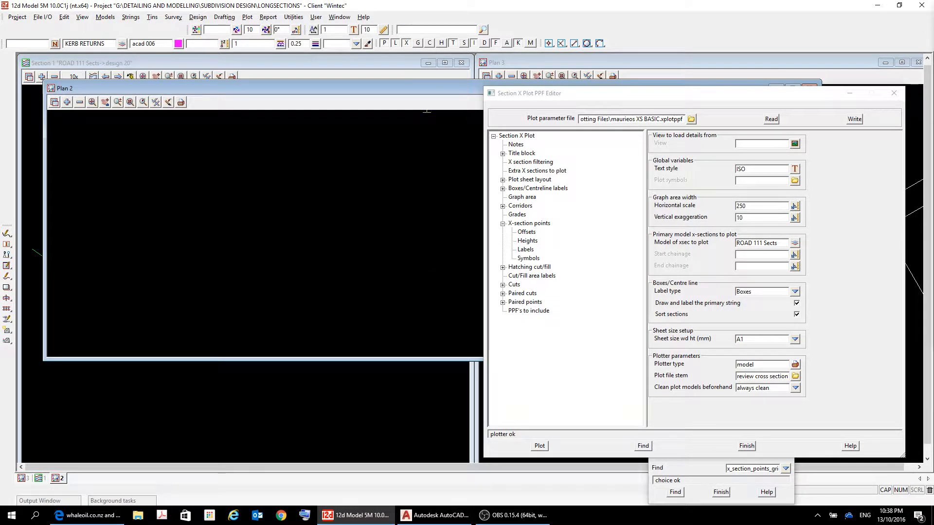
drag(428, 94, 407, 74)
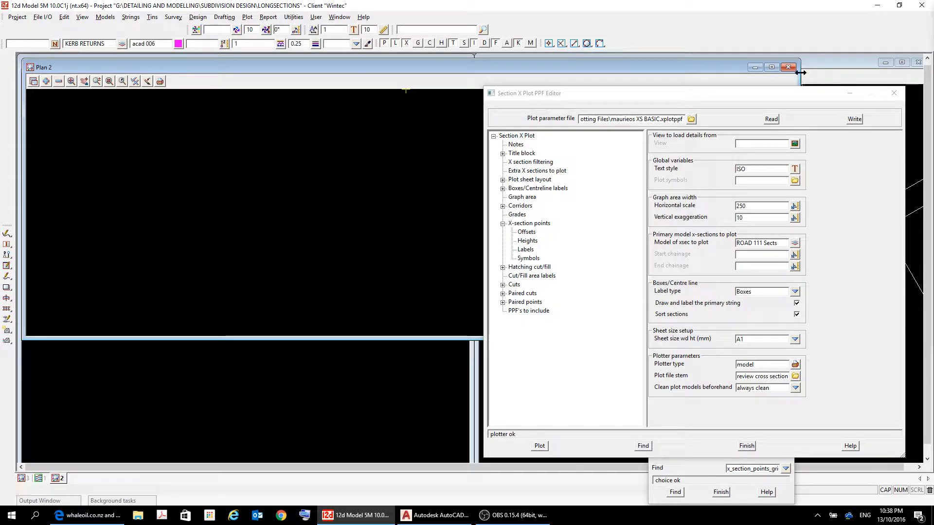
drag(799, 73, 481, 125)
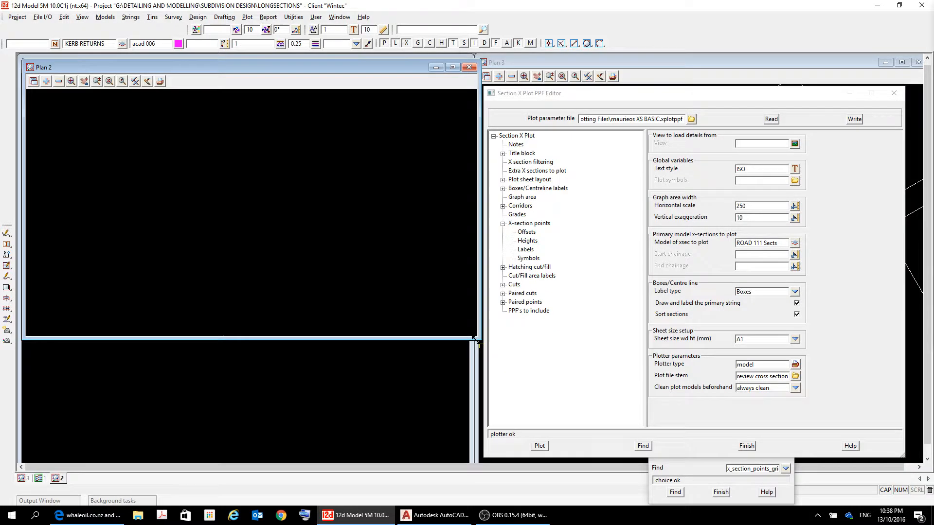
drag(480, 338, 471, 460)
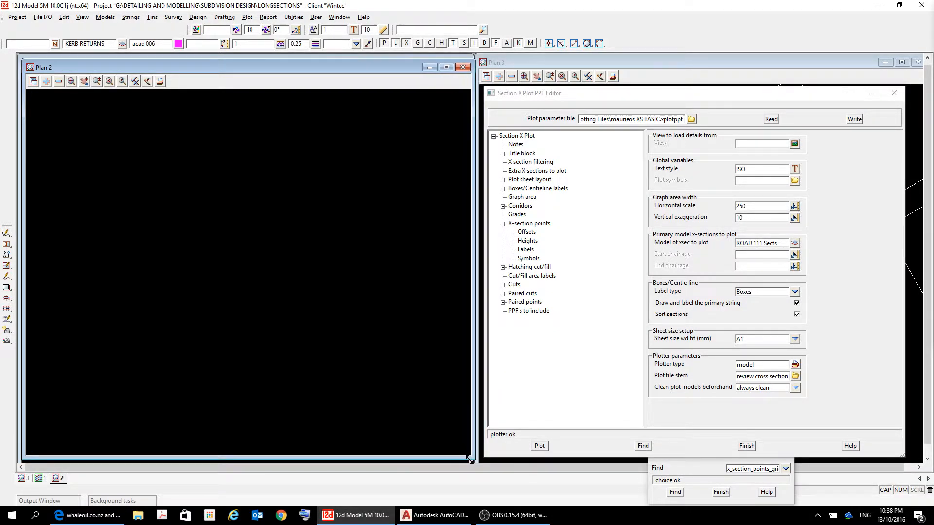
Add the model "preview cross section1" to plan view 2.
click(46, 81)
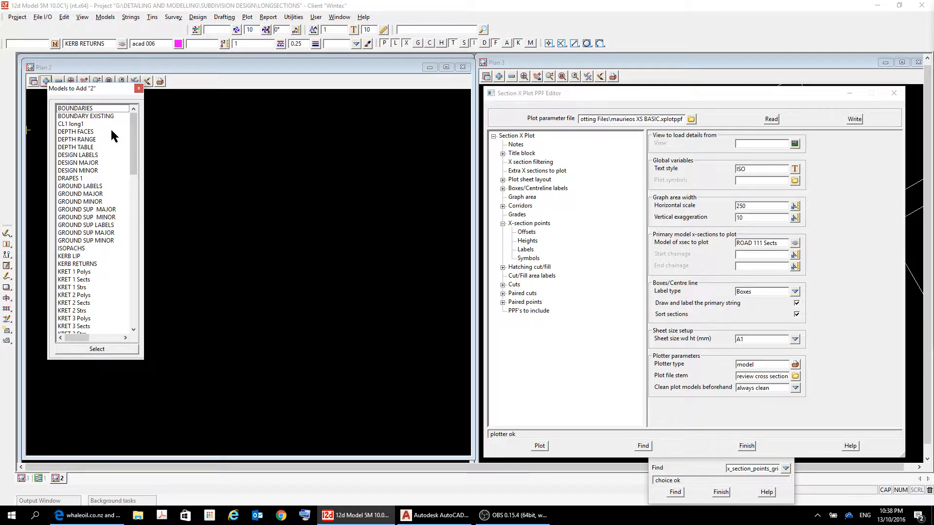
drag(135, 139, 135, 291)
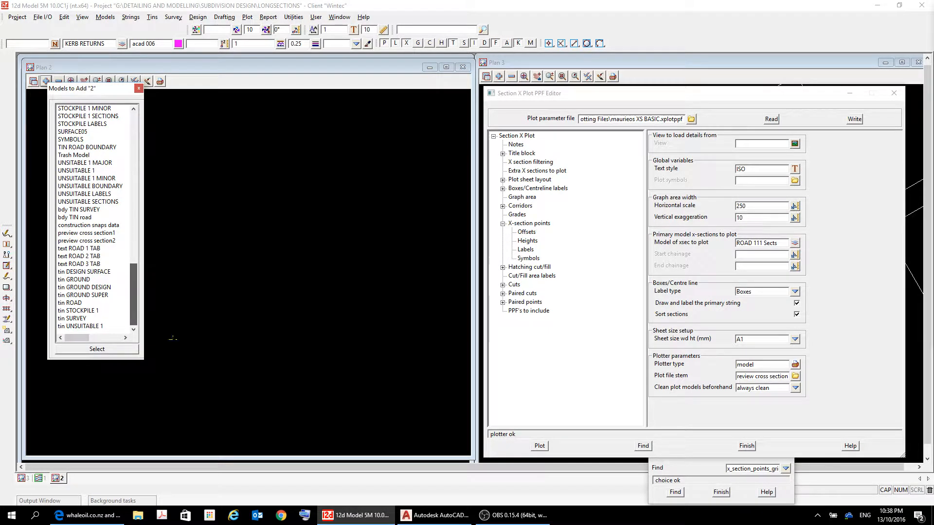
double_click(99, 234)
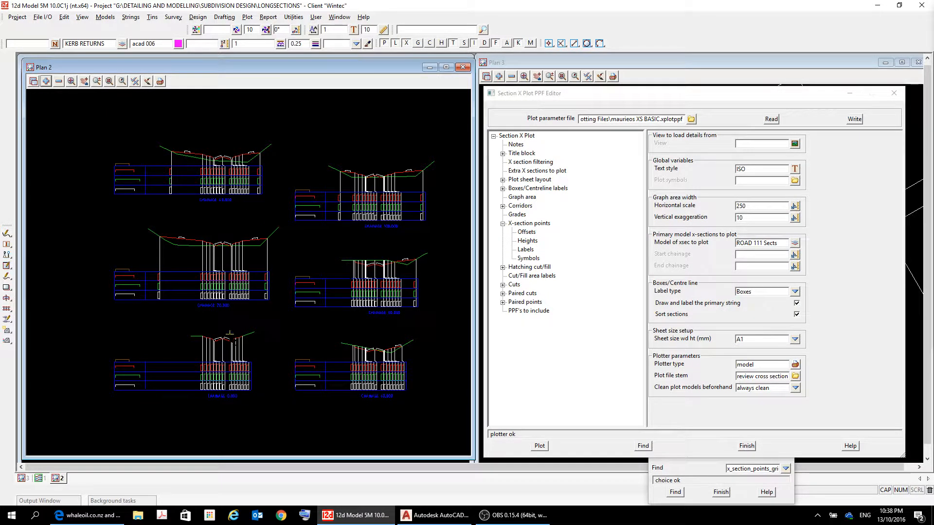
Examine the plotted cross sections in plan view 2, checking the datum, design height, natural surface and design offset rows at chainage 40.
scroll(177, 209, up, 4)
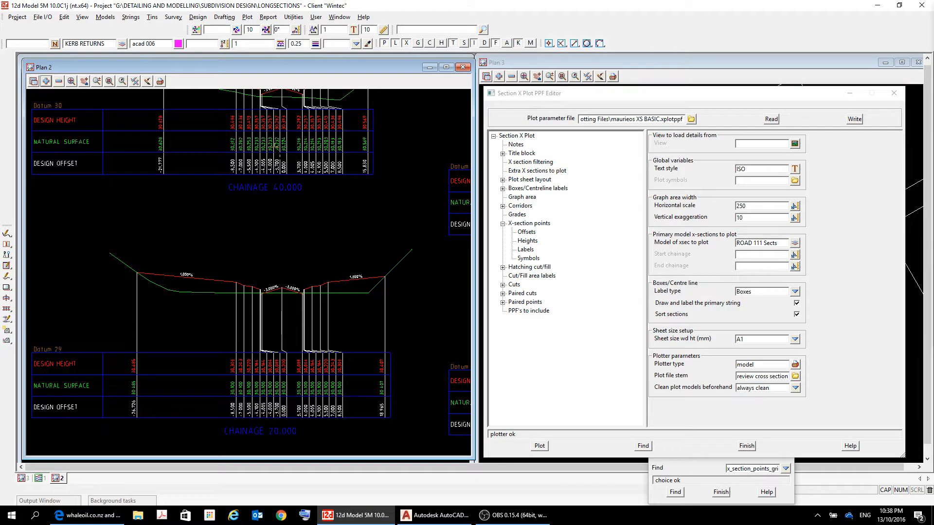
scroll(277, 145, down, 3)
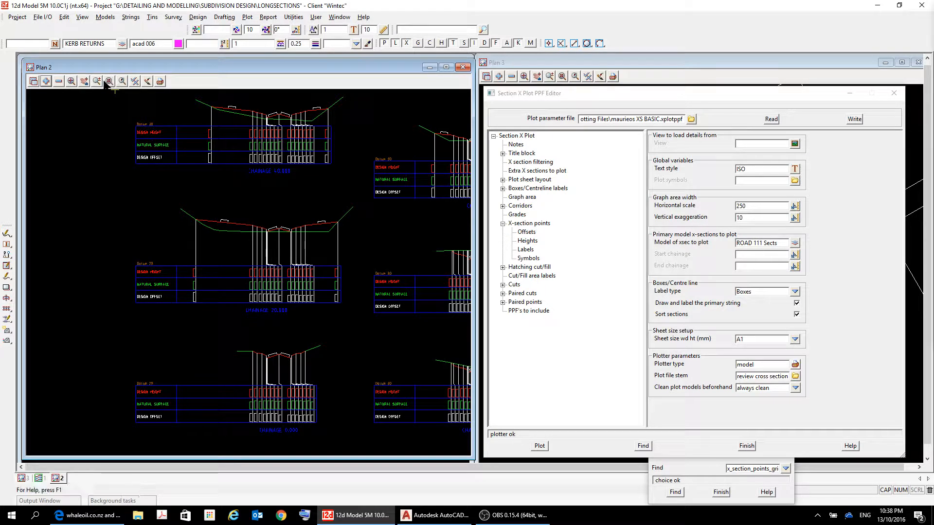
click(84, 81)
click(210, 162)
click(232, 258)
scroll(175, 224, up, 6)
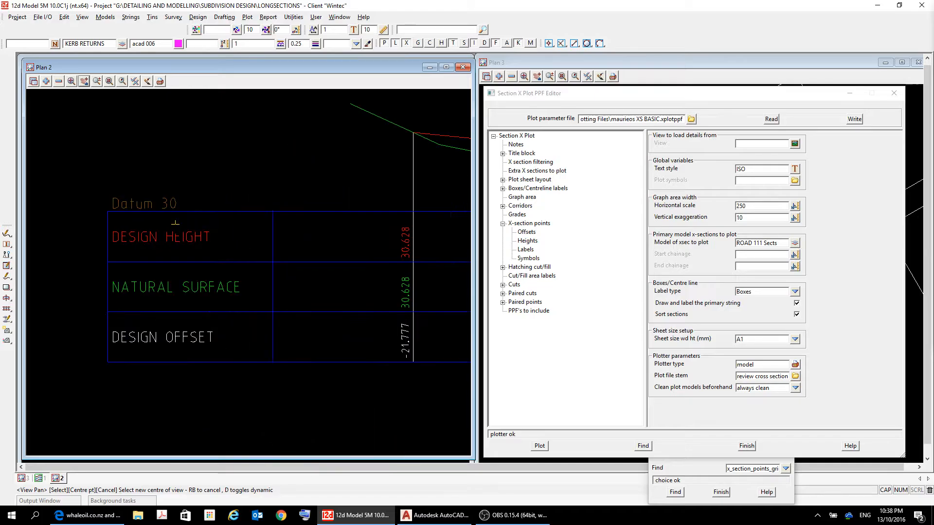
scroll(215, 250, up, 1)
scroll(231, 248, down, 3)
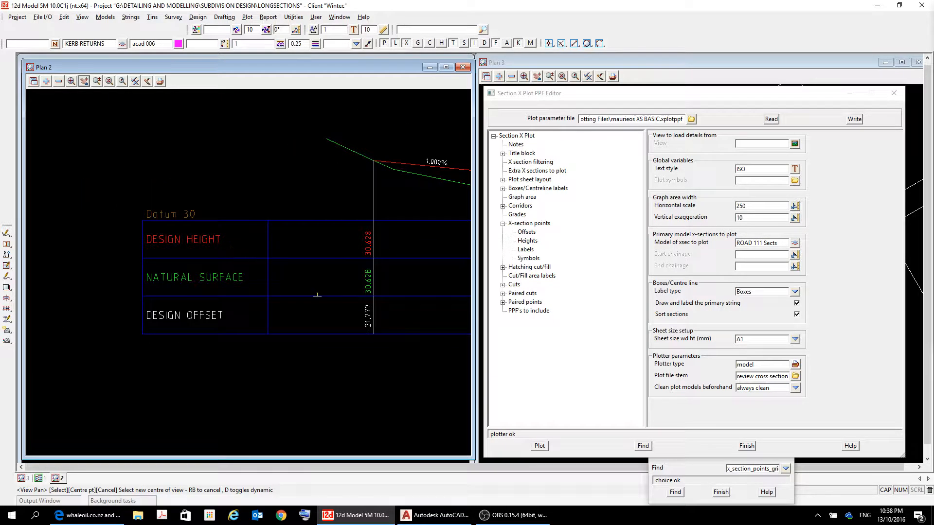
drag(316, 295, 292, 264)
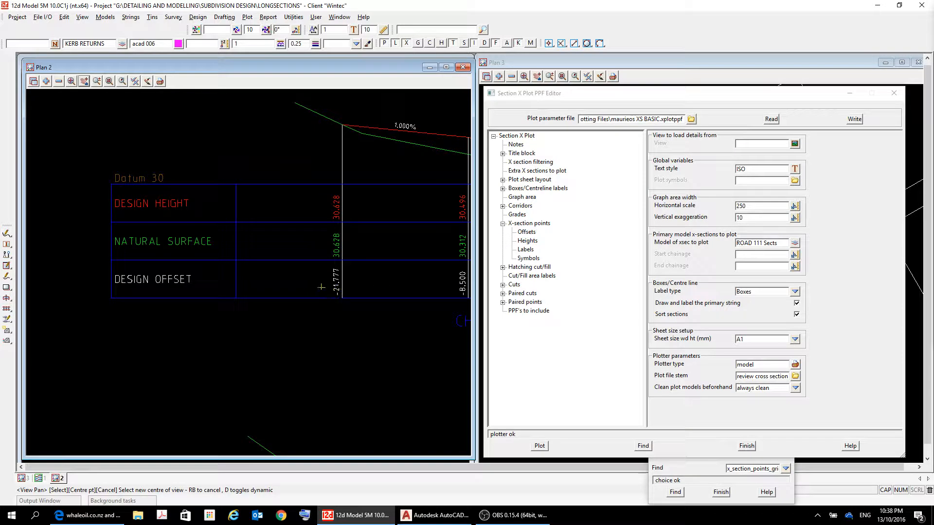
scroll(420, 270, down, 3)
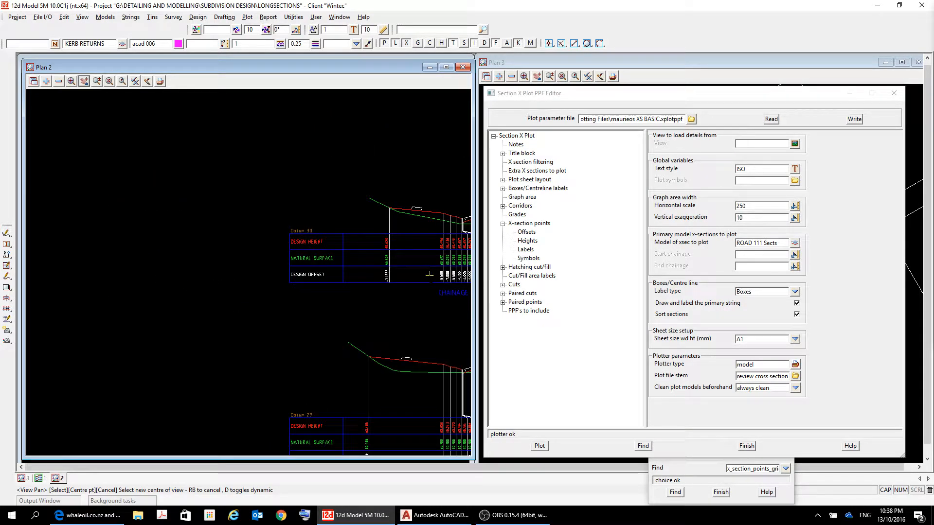
drag(429, 275, 291, 262)
scroll(405, 261, up, 2)
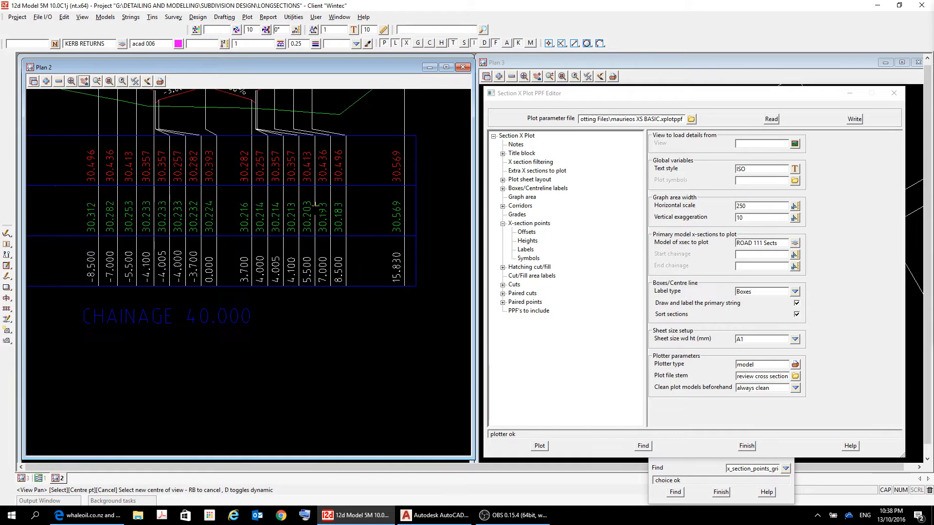
scroll(314, 198, up, 2)
scroll(303, 181, down, 2)
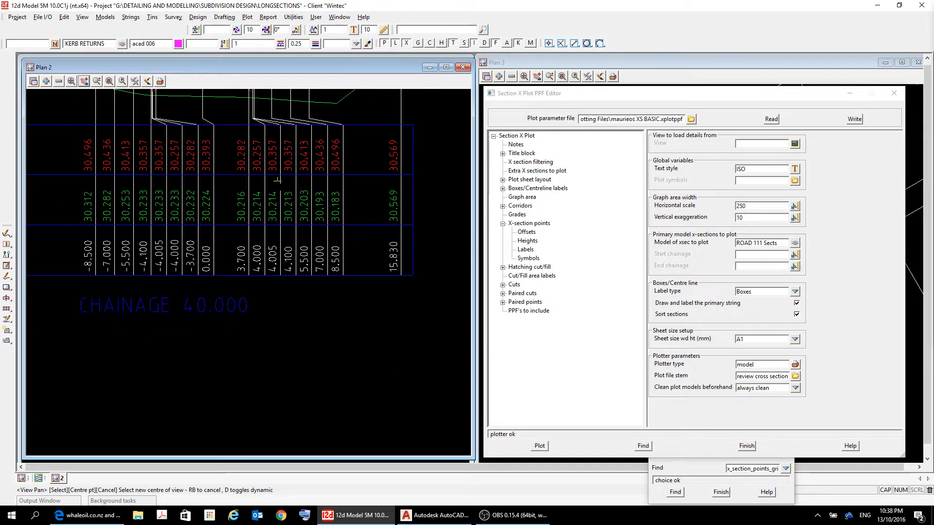
Examine the plotted cross sections from chainage 0 to 100 in plan view 2, checking their grades, heights and offset rows.
drag(287, 180, 311, 289)
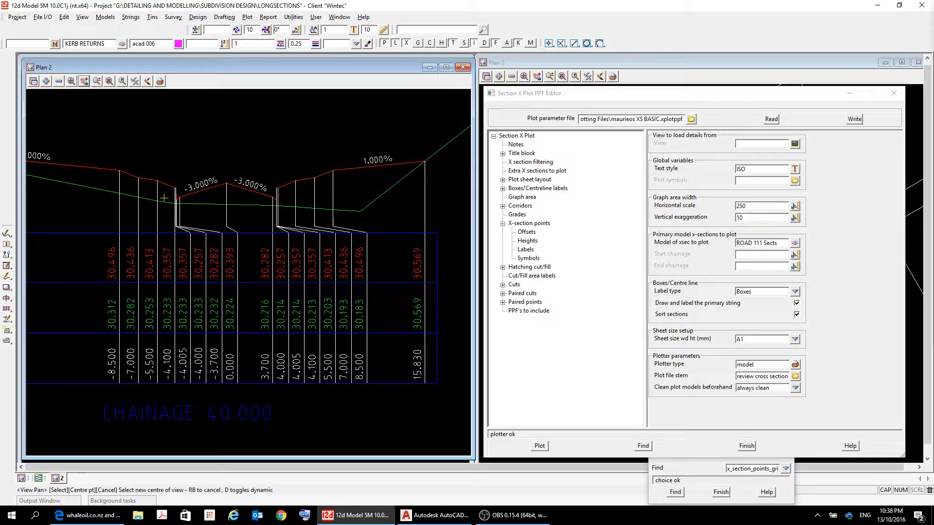
drag(169, 230, 257, 261)
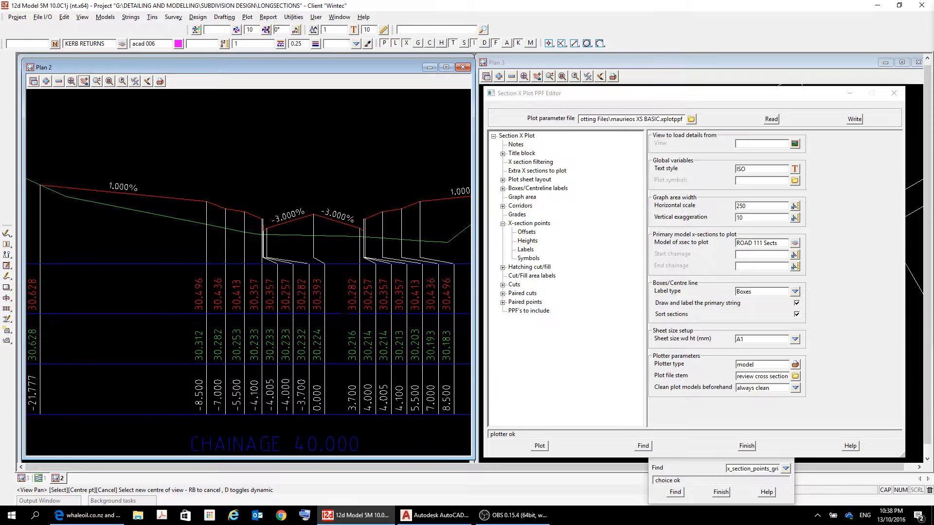
mouse_move(348, 315)
mouse_down()
mouse_move(327, 312)
mouse_move(276, 255)
mouse_move(273, 222)
mouse_up()
drag(347, 265, 344, 299)
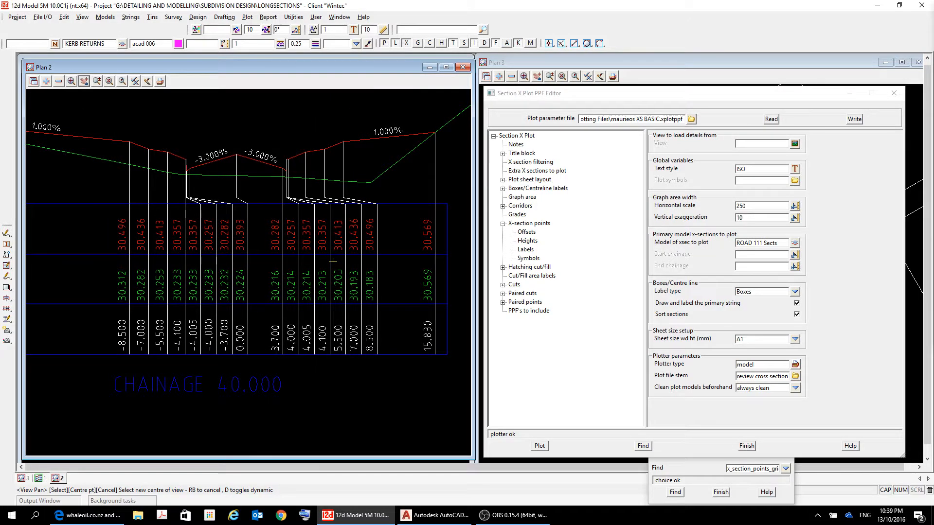
scroll(333, 261, down, 5)
scroll(332, 261, up, 3)
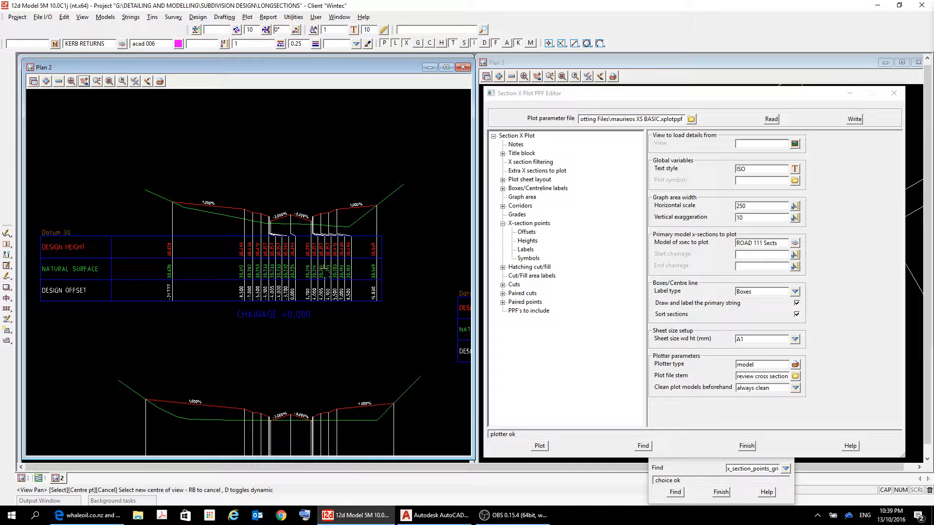
drag(329, 271, 327, 181)
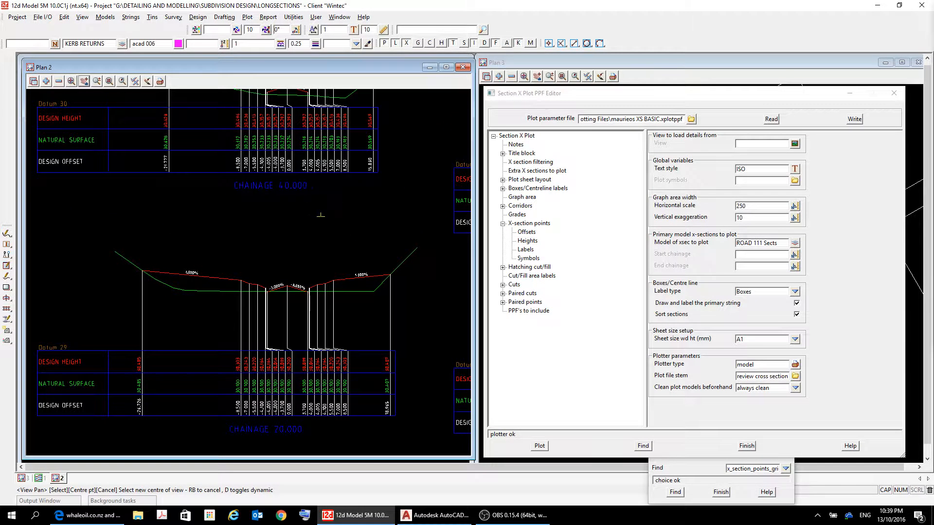
mouse_move(333, 438)
mouse_down()
mouse_move(319, 142)
mouse_move(324, 261)
mouse_up()
mouse_move(325, 190)
mouse_down()
mouse_move(331, 335)
mouse_move(273, 364)
mouse_move(158, 333)
mouse_up()
drag(316, 316, 159, 314)
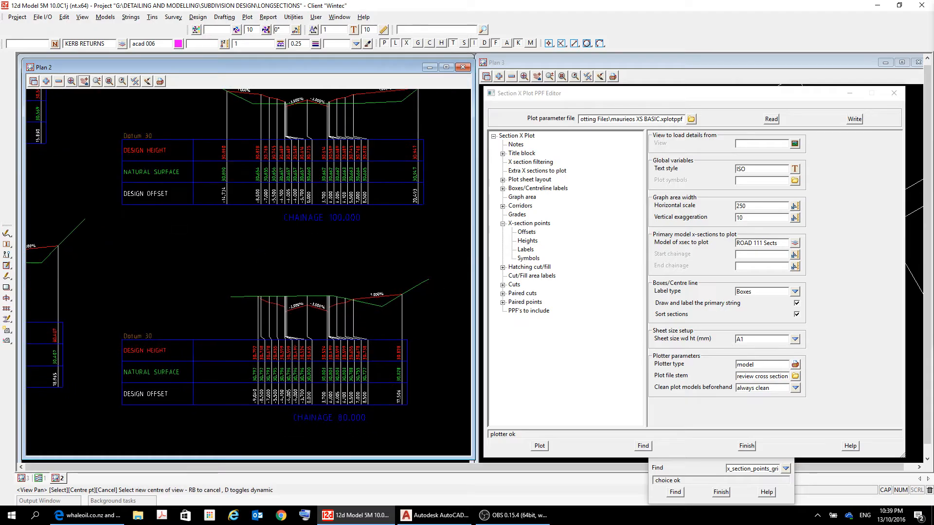
drag(309, 336, 347, 222)
drag(340, 336, 358, 236)
drag(341, 413, 367, 158)
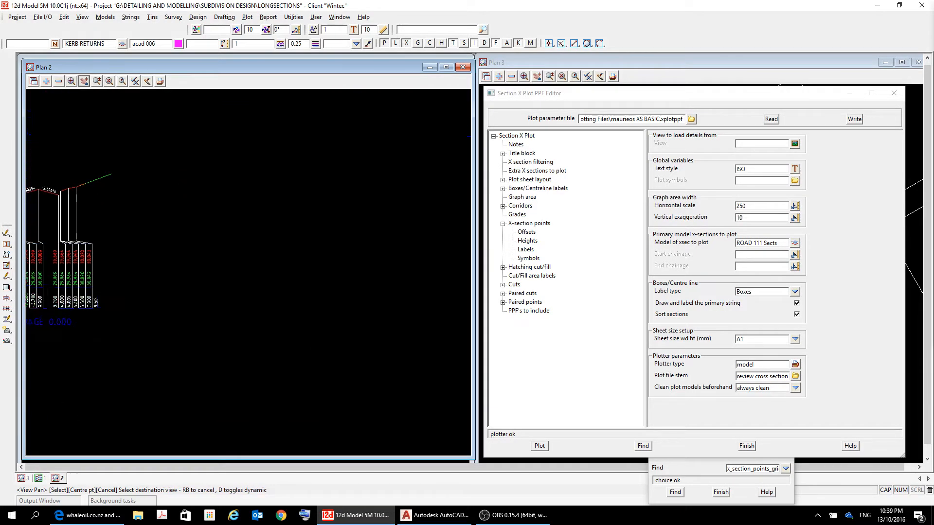
drag(359, 321, 361, 313)
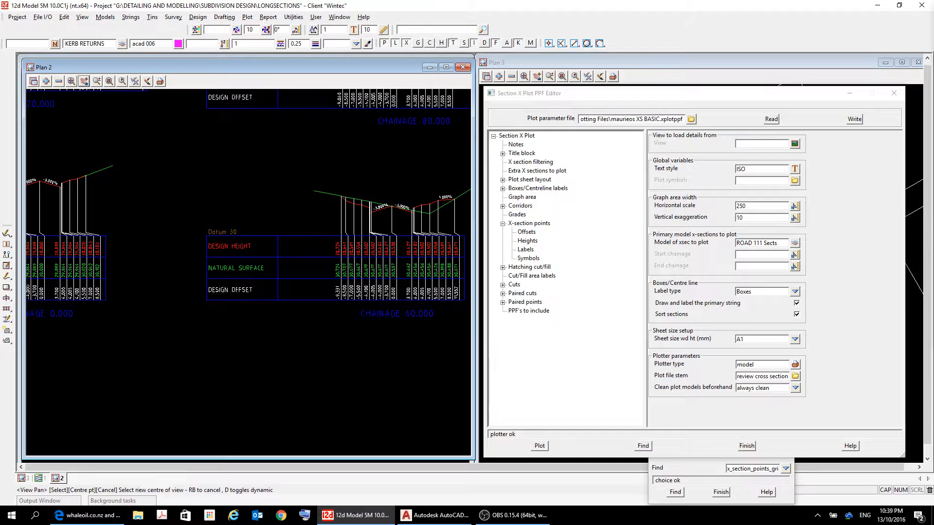
Replace the model "preview cross section1" with "preview cross section2" in plan view 2 and fit the view to it.
click(58, 82)
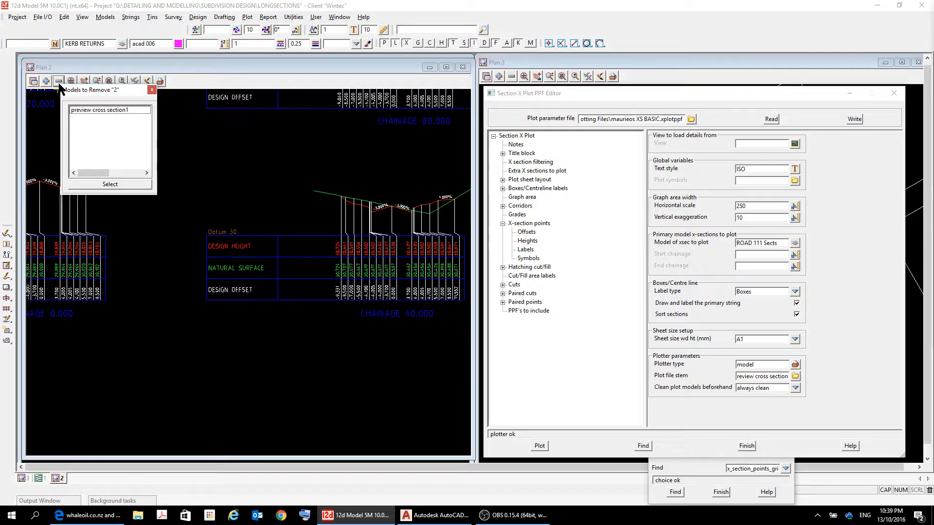
click(98, 110)
click(46, 81)
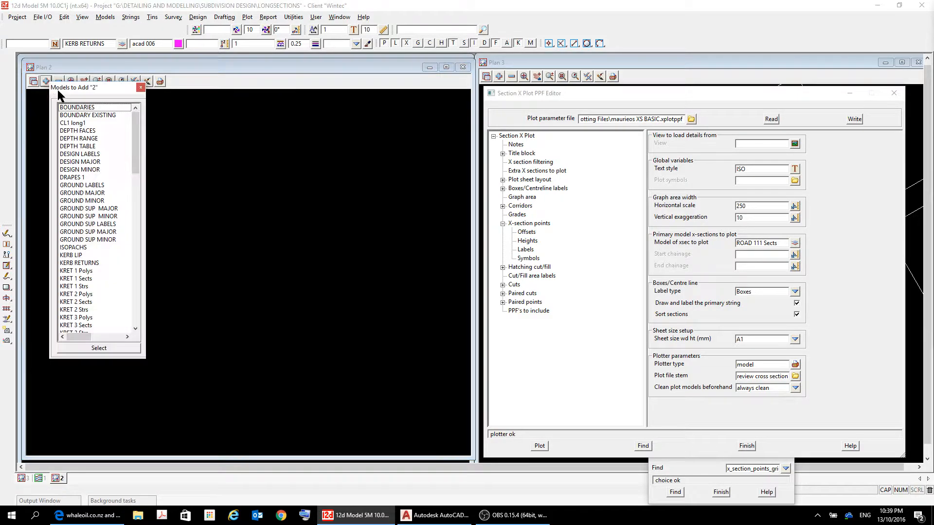
drag(137, 167, 146, 318)
double_click(90, 302)
middle_click(325, 225)
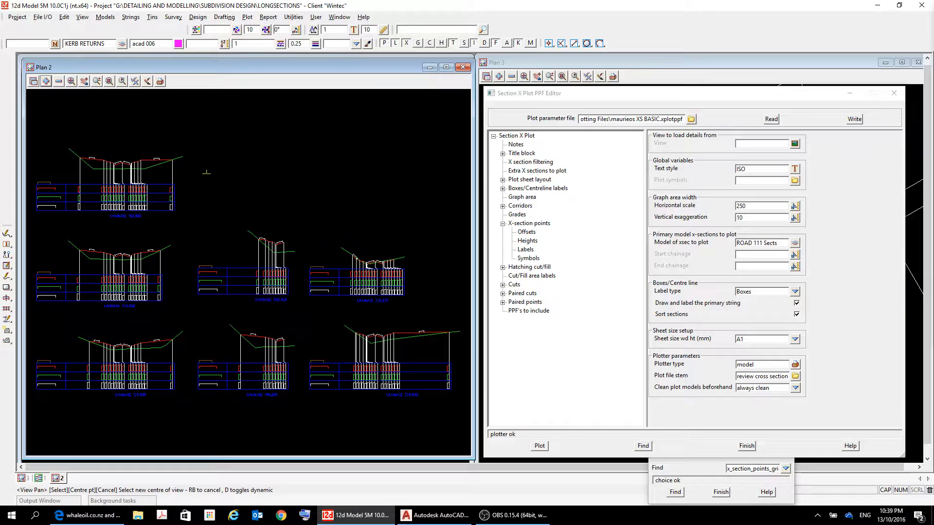
Examine the layout of the remaining cross sections plotted in the model "preview cross section2".
scroll(206, 172, down, 3)
scroll(70, 168, up, 8)
click(437, 225)
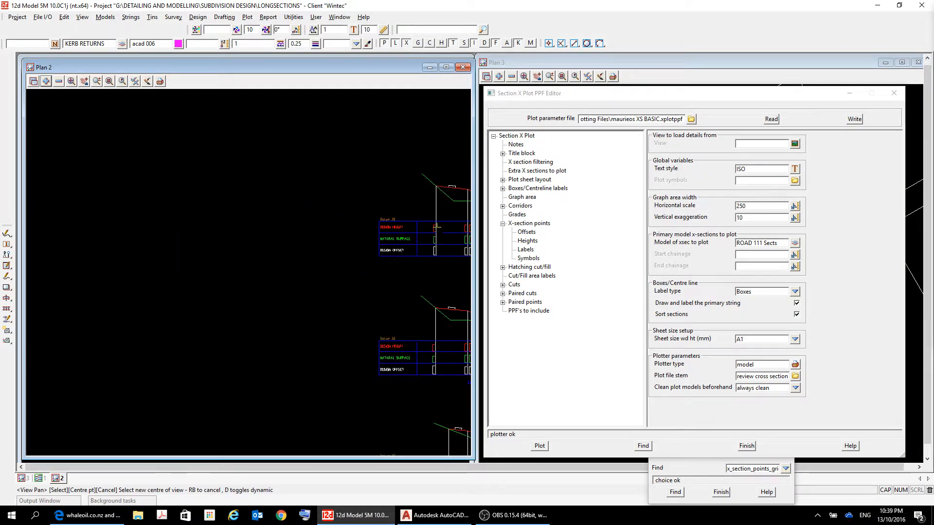
scroll(438, 227, down, 5)
scroll(281, 141, up, 5)
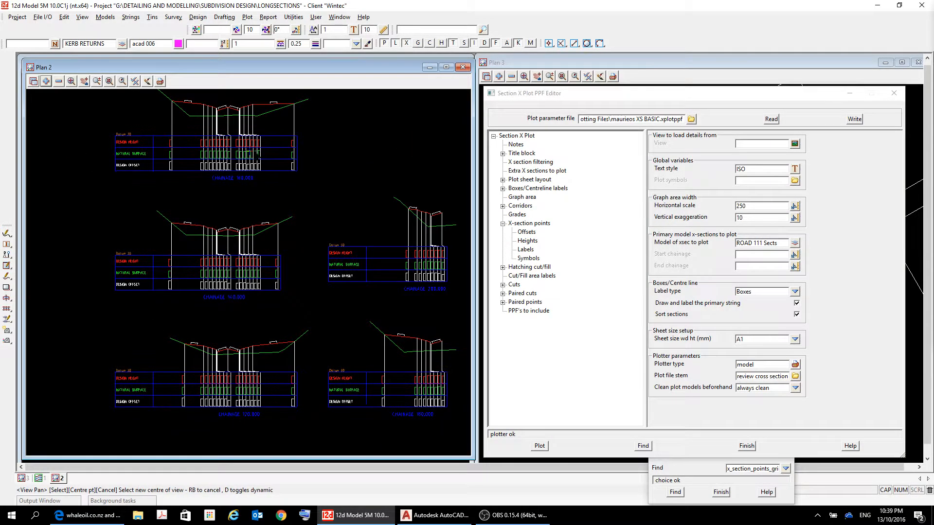
scroll(339, 246, down, 5)
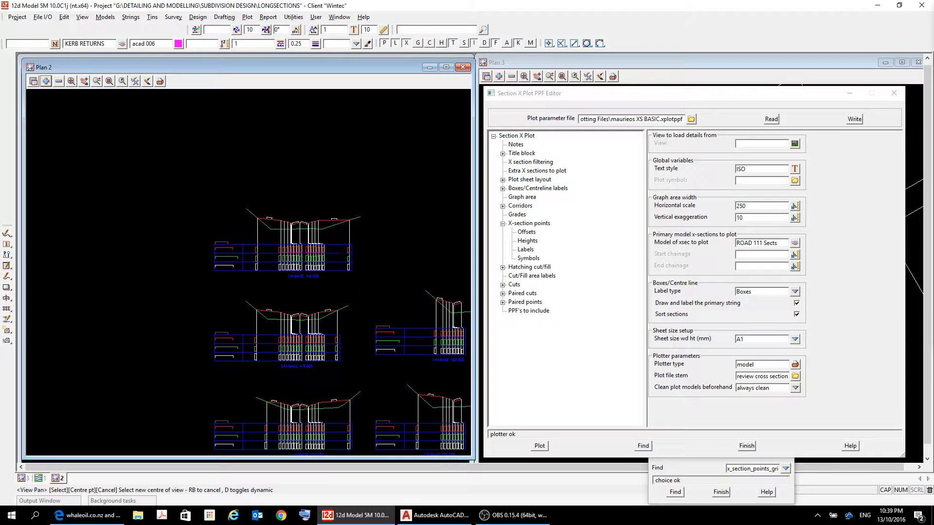
middle_drag(336, 243, 161, 125)
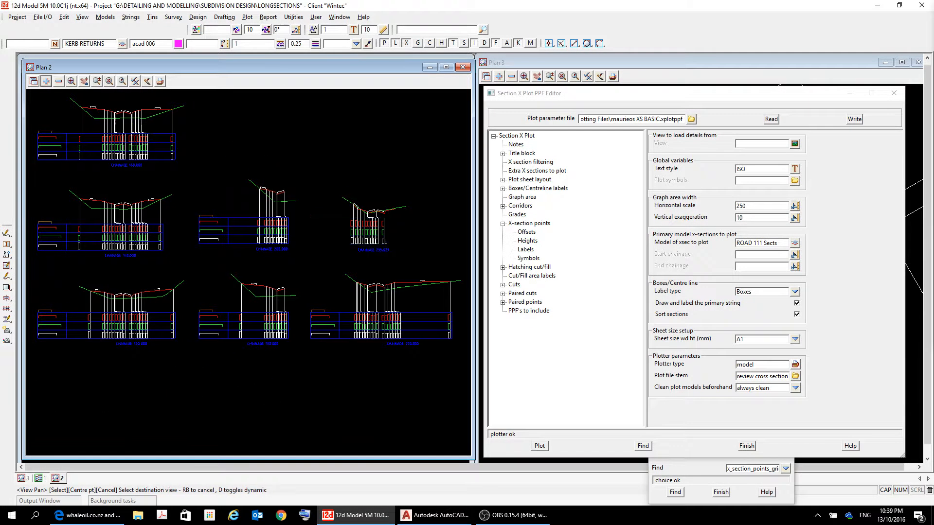
middle_drag(406, 268, 60, 249)
middle_drag(276, 204, 322, 224)
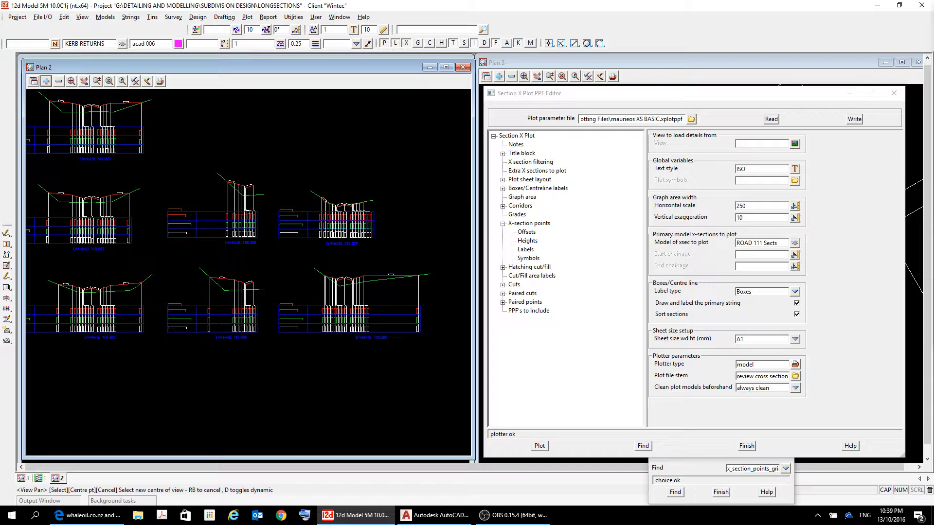
mouse_move(236, 233)
middle_down()
mouse_move(301, 255)
mouse_move(275, 246)
middle_up()
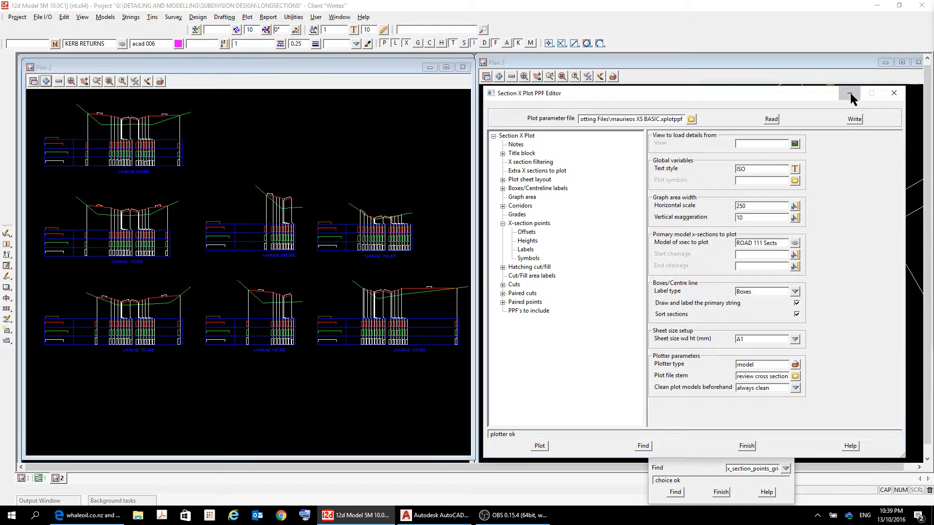
Minimise the Section X Plot PPF Editor and plan view 3, and maximise plan view 2.
click(851, 95)
click(884, 63)
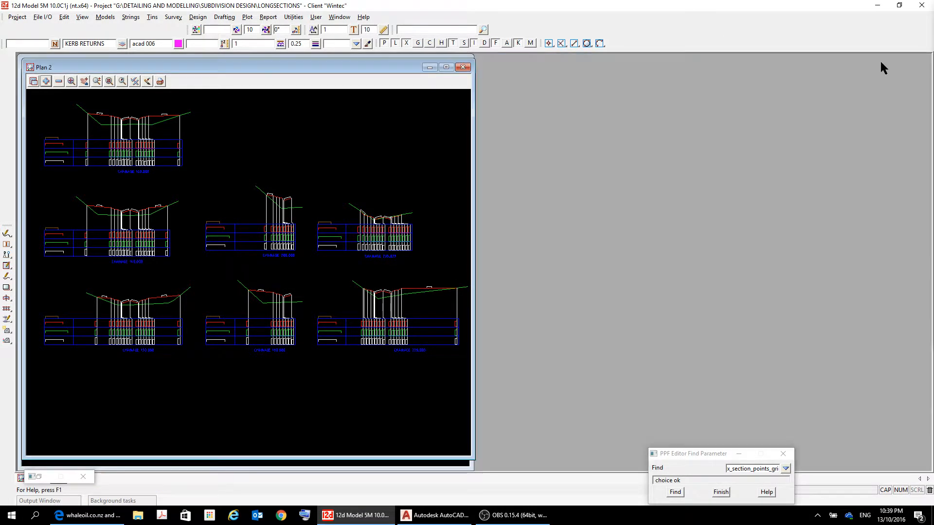
click(446, 67)
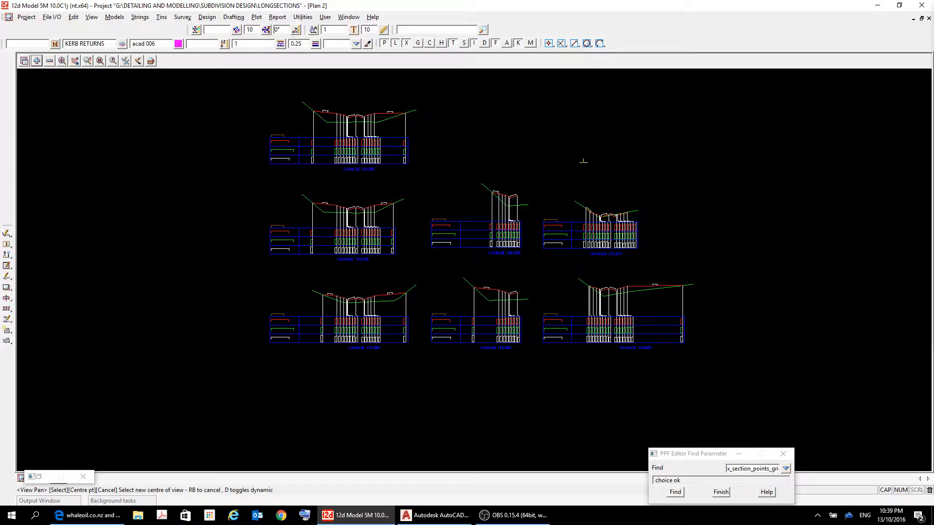
Add the model "preview cross section1" to plan view 2 alongside "preview cross section2", and check the view's model list.
click(49, 61)
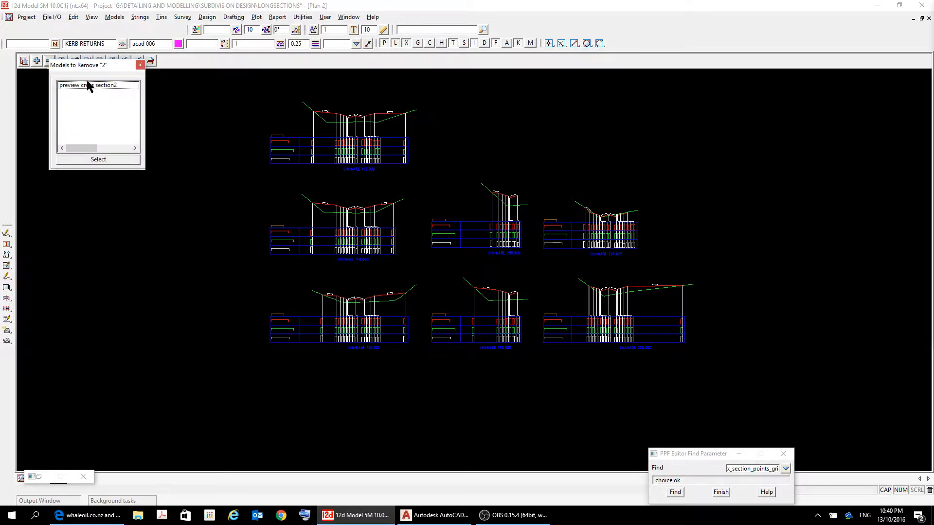
click(141, 65)
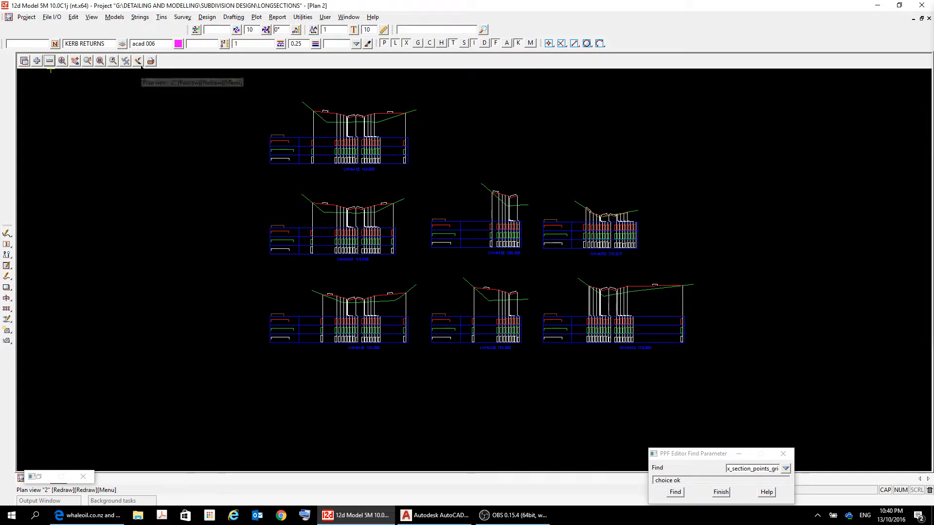
click(37, 60)
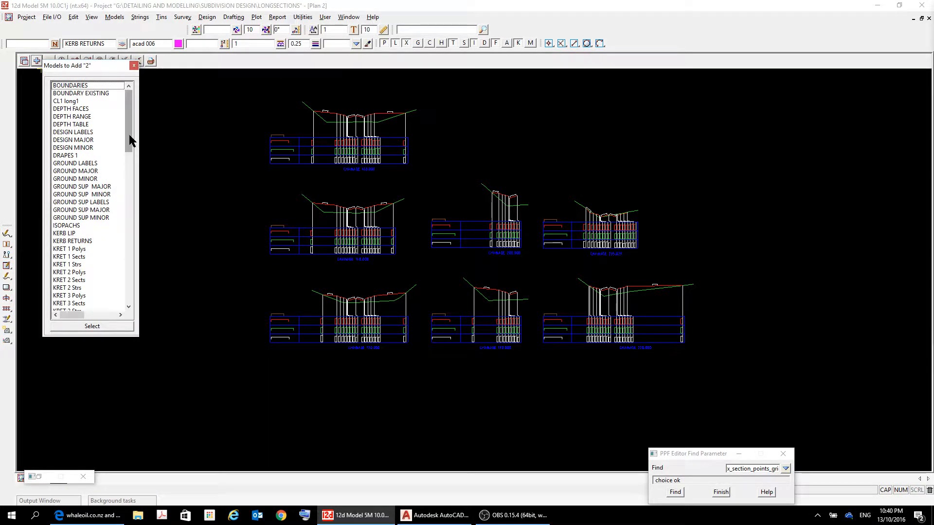
drag(129, 141, 129, 290)
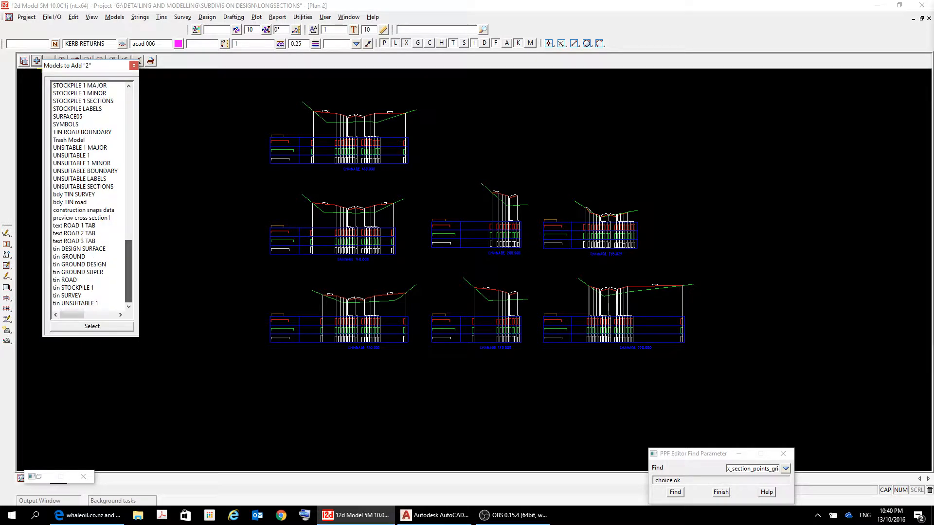
double_click(90, 219)
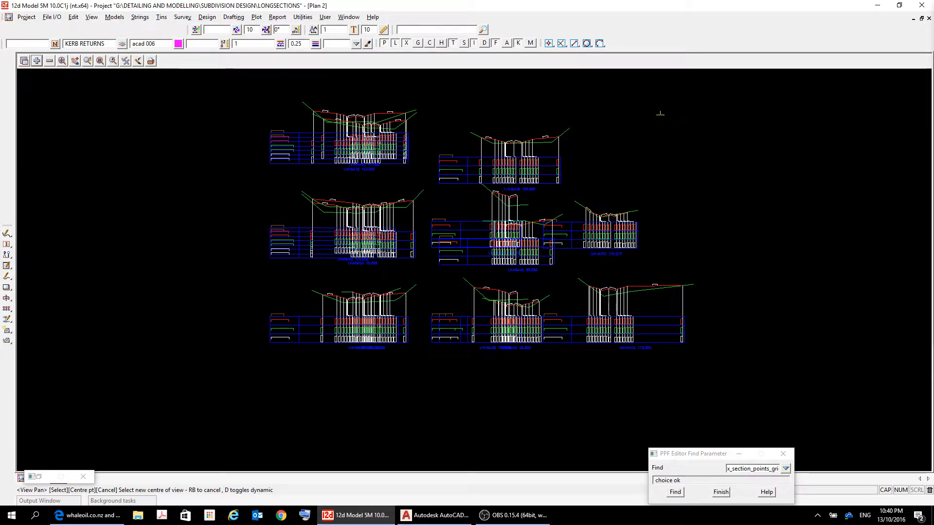
click(50, 61)
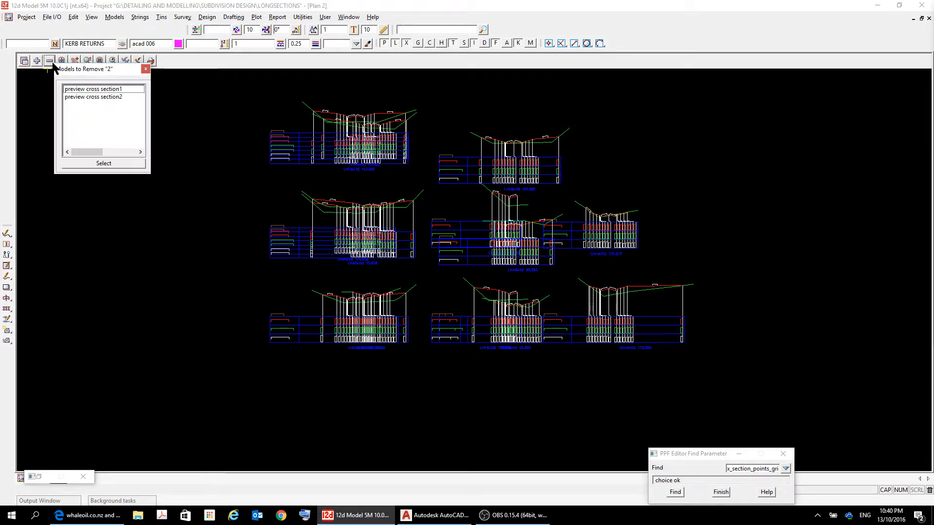
click(145, 69)
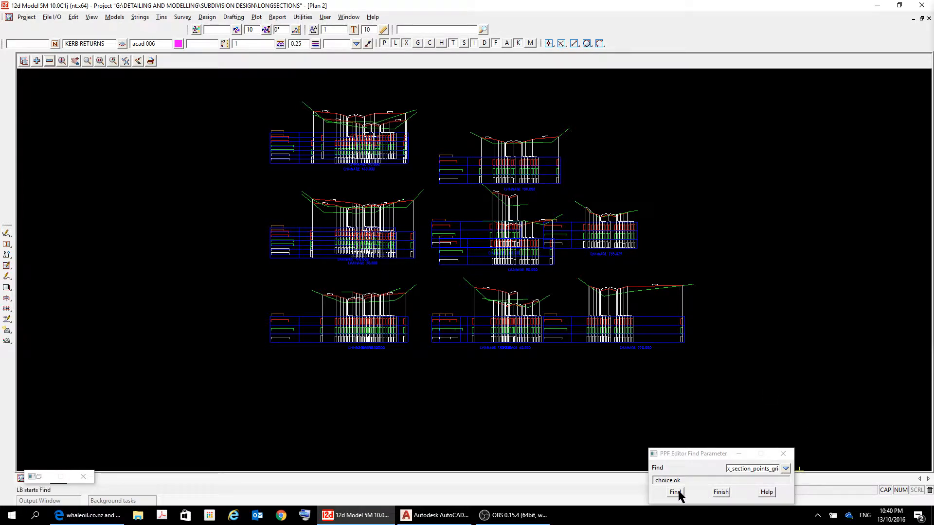
Finish the PPF Editor Find Parameter dialog and open the DWG/DXF/DXB data output dialog.
click(721, 492)
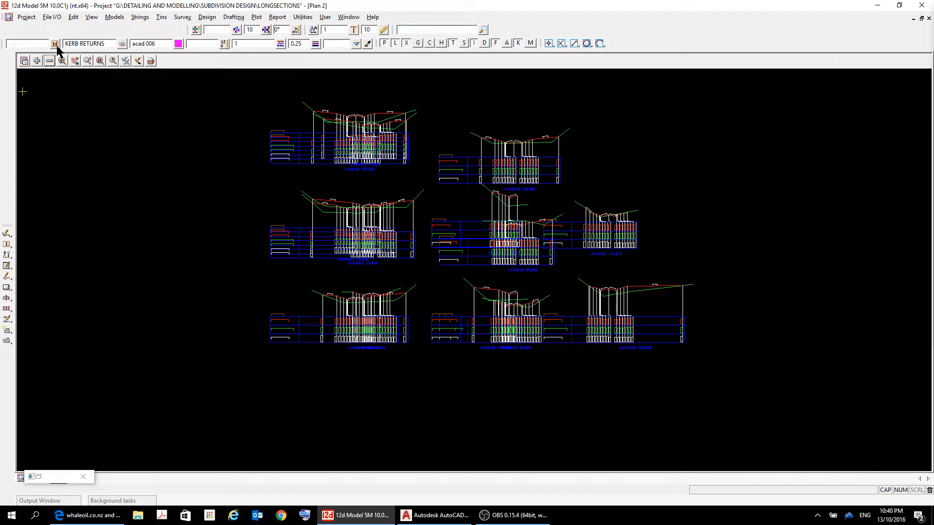
click(59, 20)
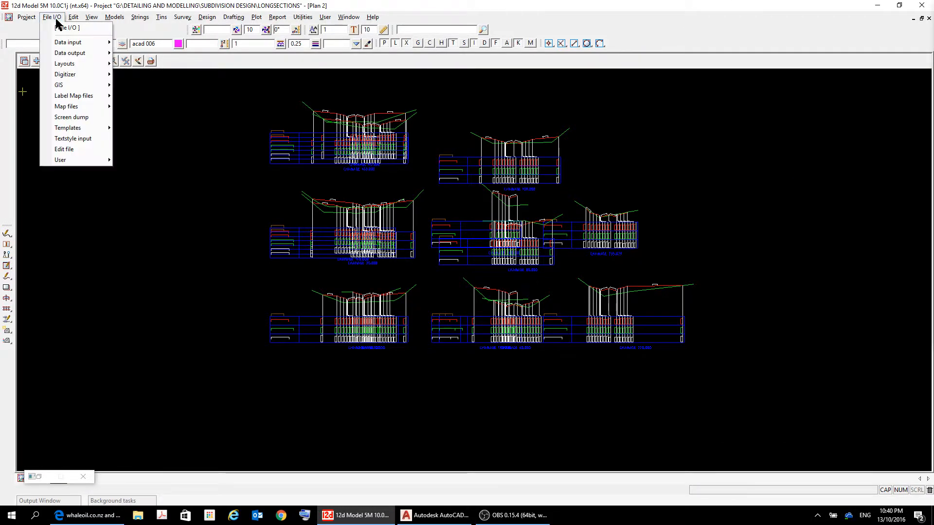
mouse_move(80, 100)
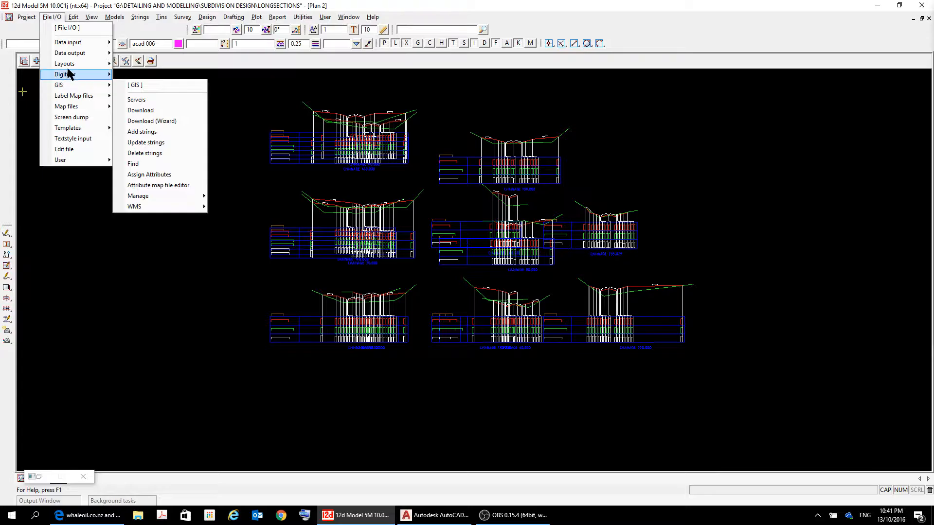
mouse_move(73, 55)
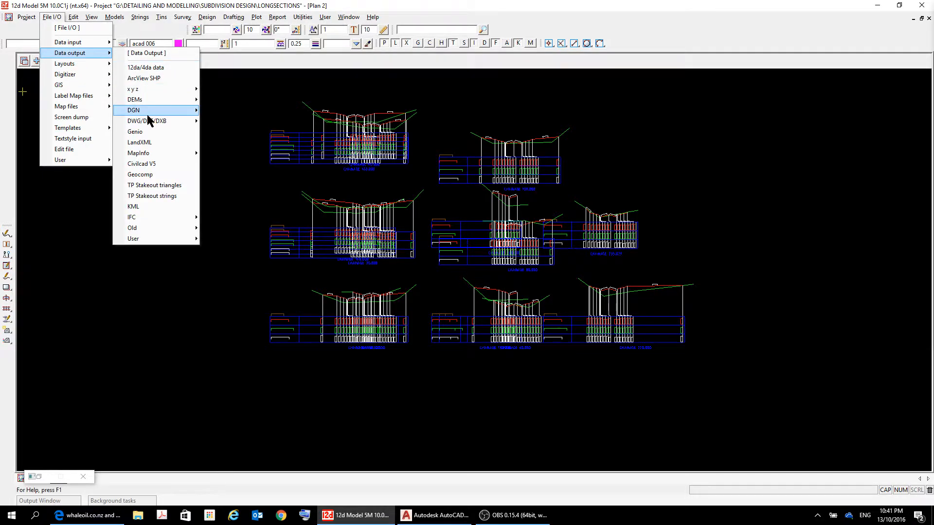
mouse_move(147, 125)
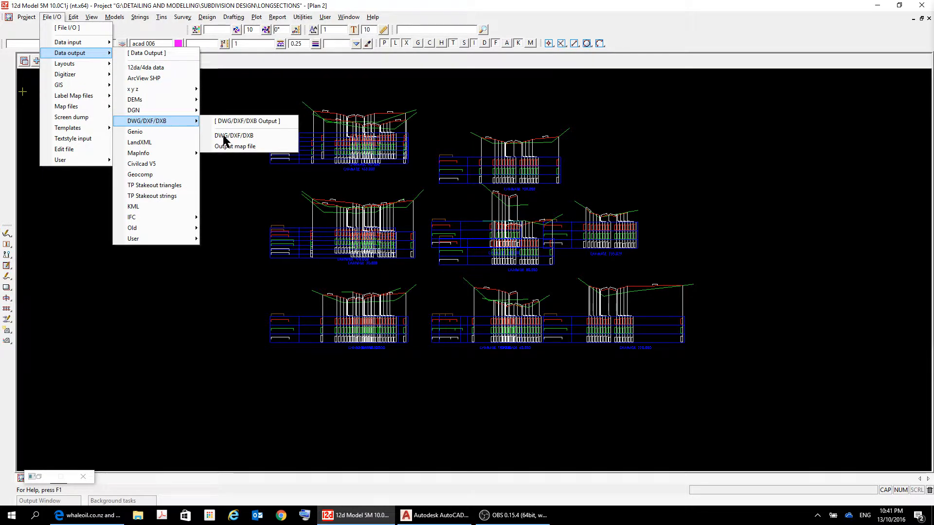
click(239, 136)
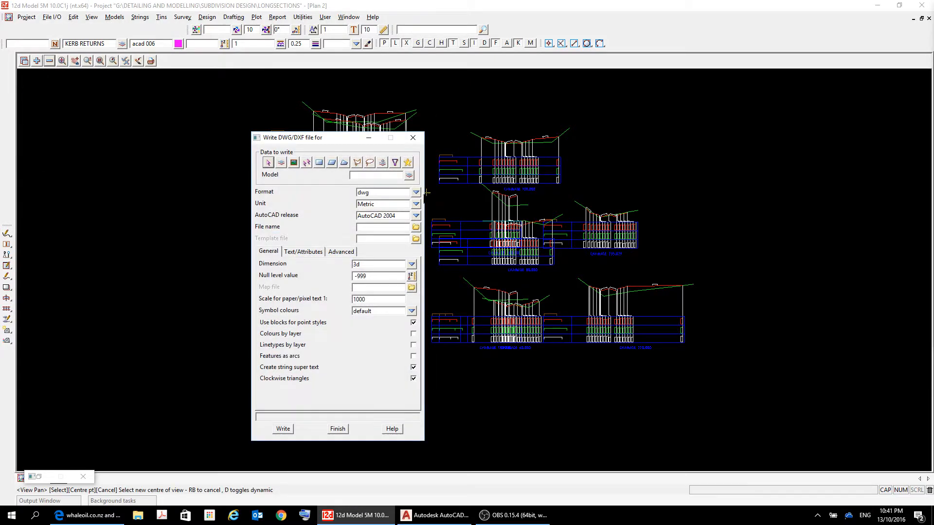
Choose view 2 as the data to write and keep the output unit as Metric.
click(293, 162)
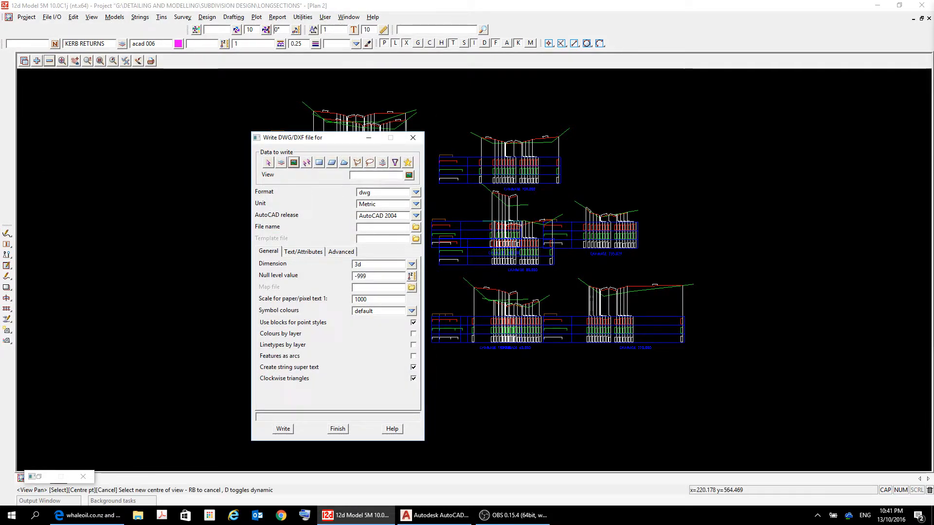
click(410, 175)
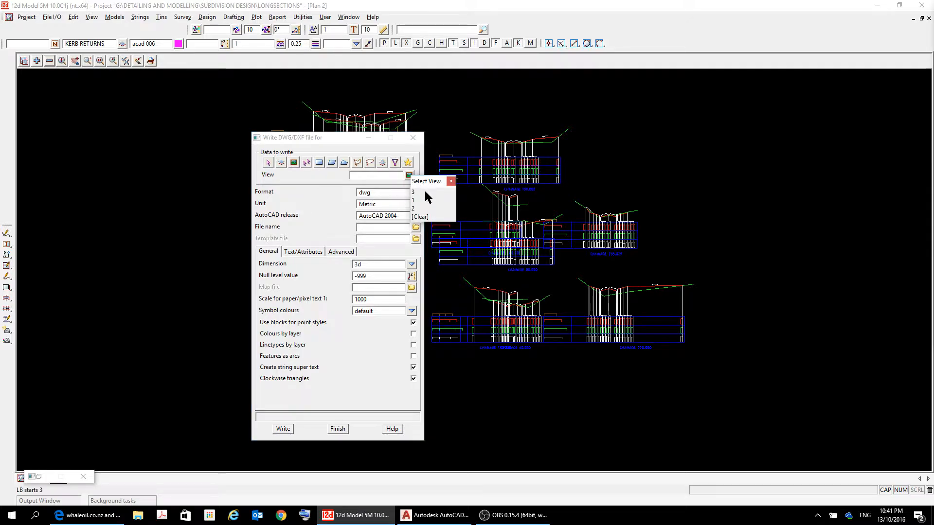
click(415, 204)
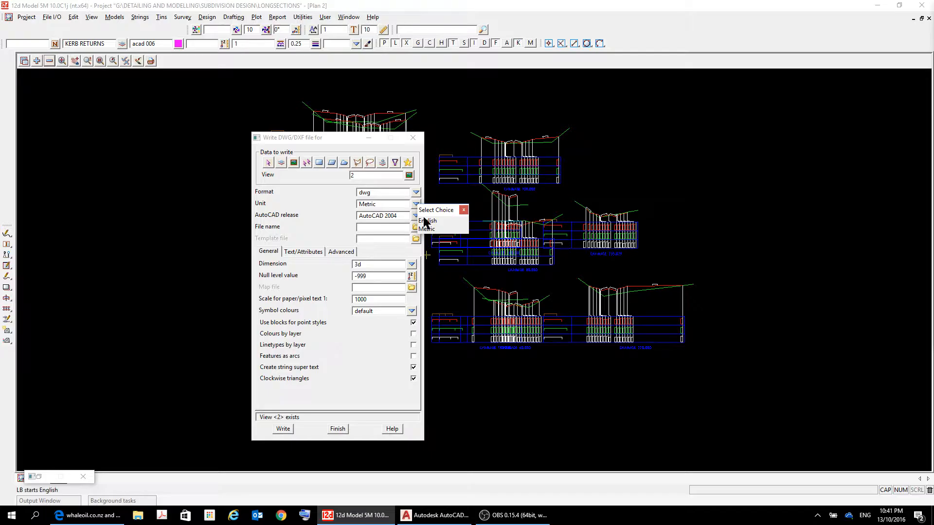
click(428, 229)
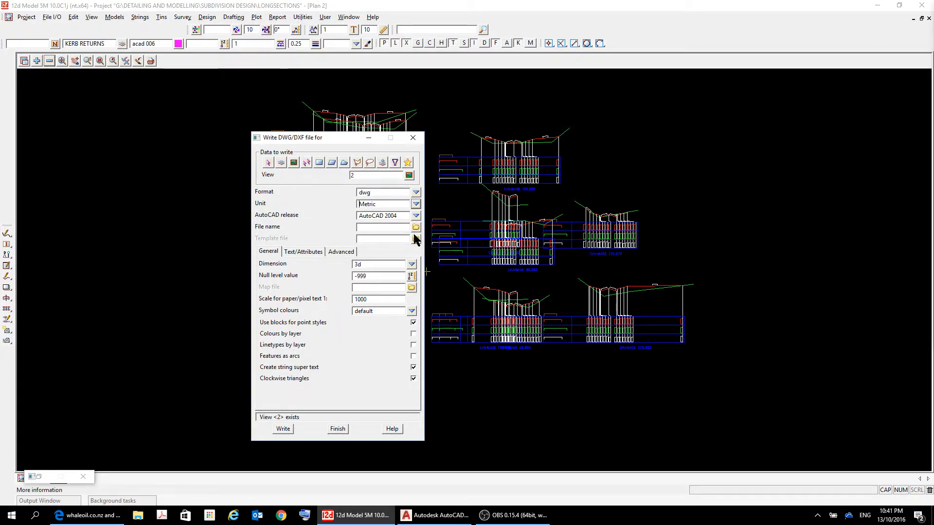
Name the output file ROAD 1 XS.dwg.
click(395, 227)
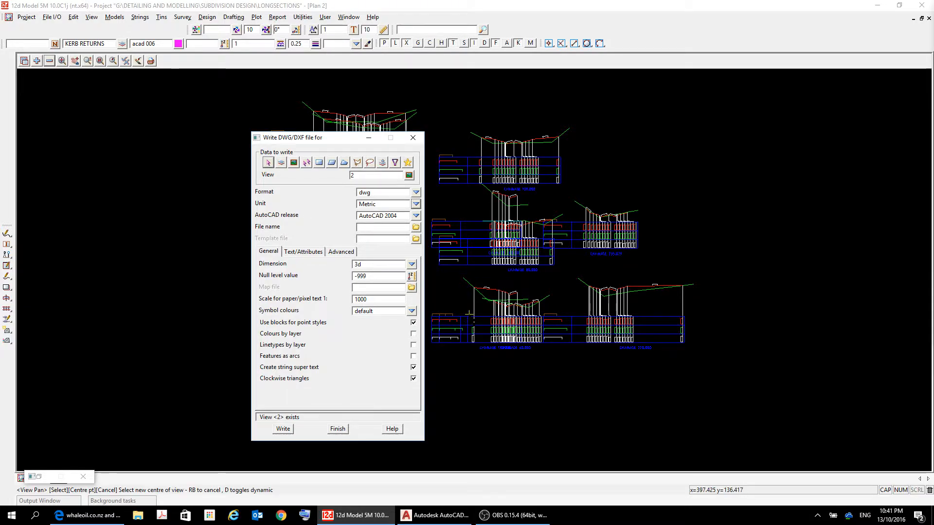
text(R)
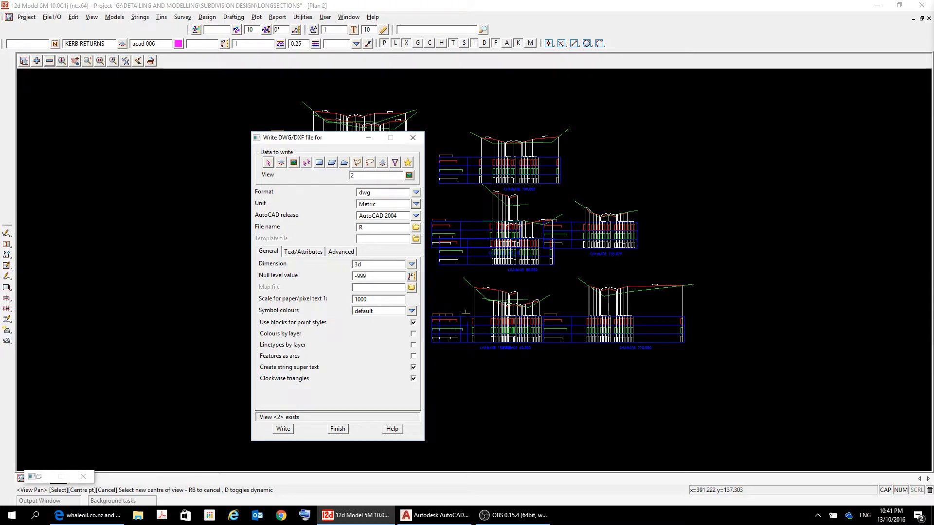
text(OAD )
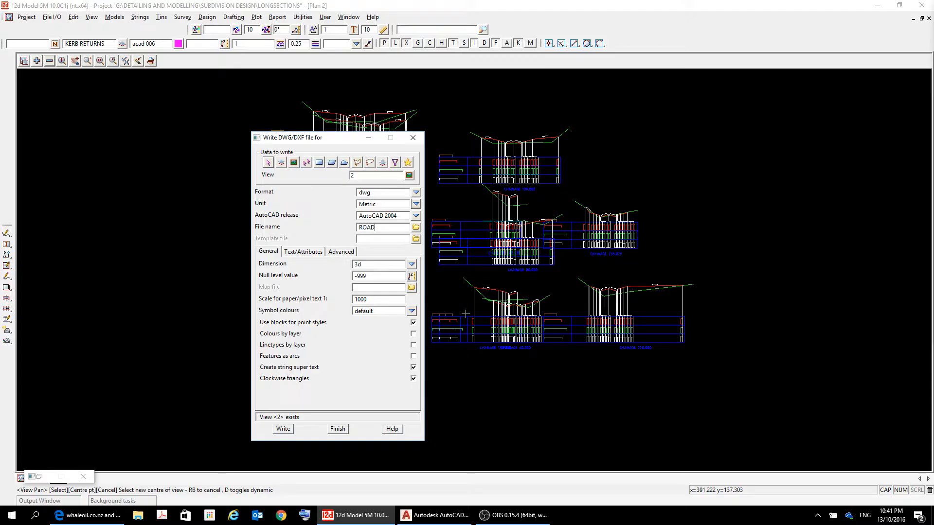
text(1)
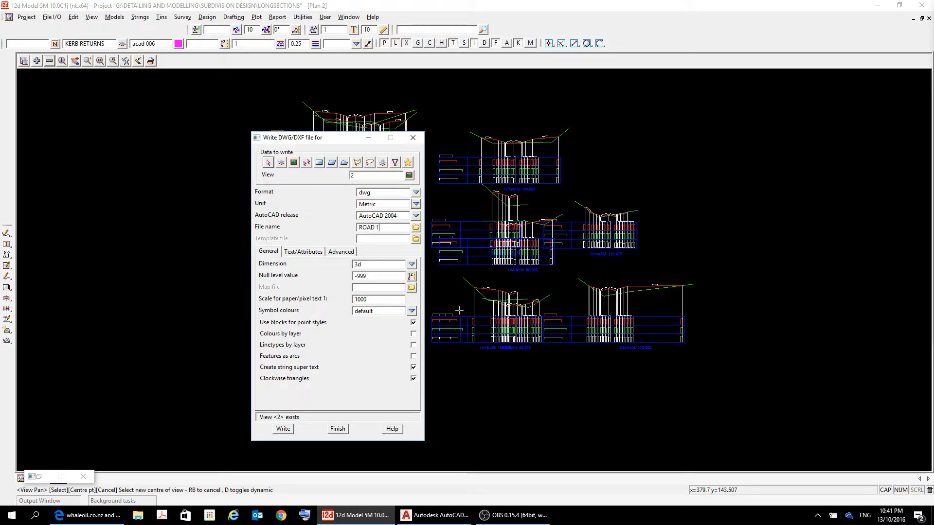
text( SEC XS.dwg)
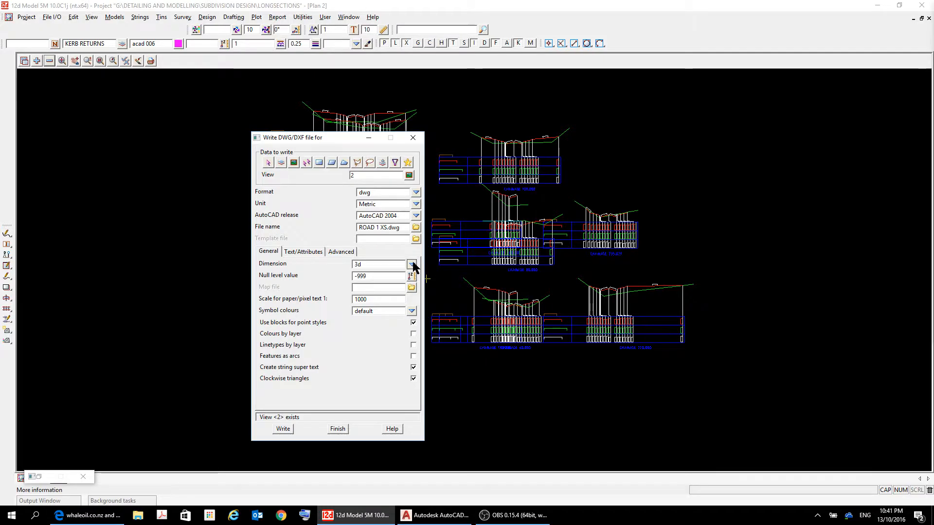
Configure the DWG output with 2d dimension, default level 0, and both colours by layer and linetypes by layer enabled.
click(411, 264)
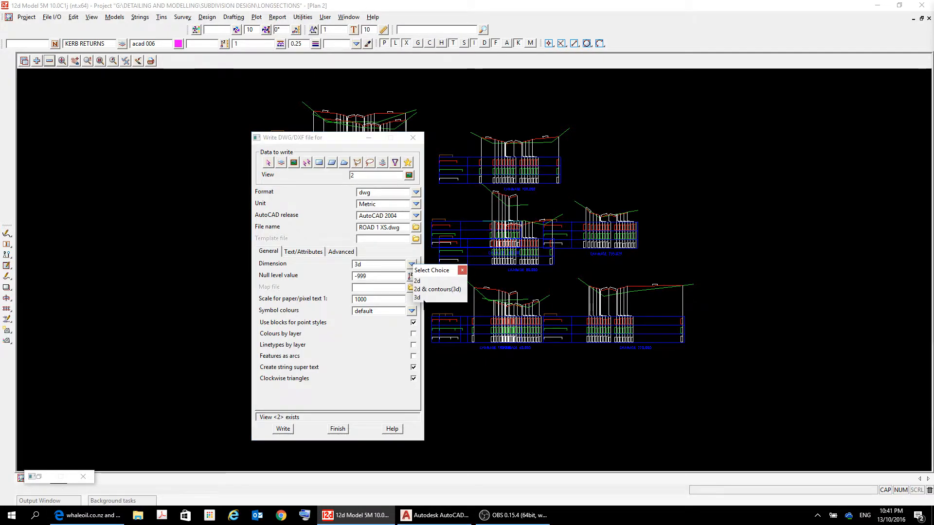
click(418, 282)
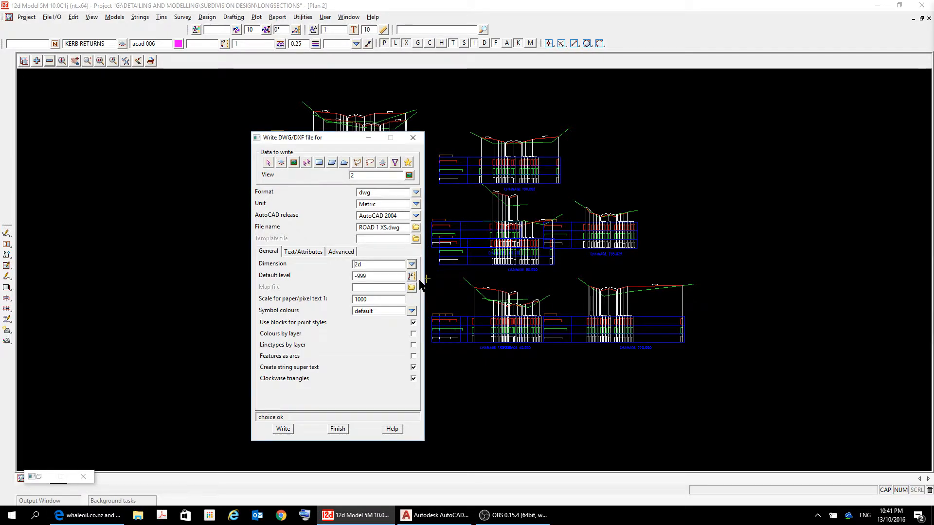
double_click(377, 275)
text(0)
click(378, 288)
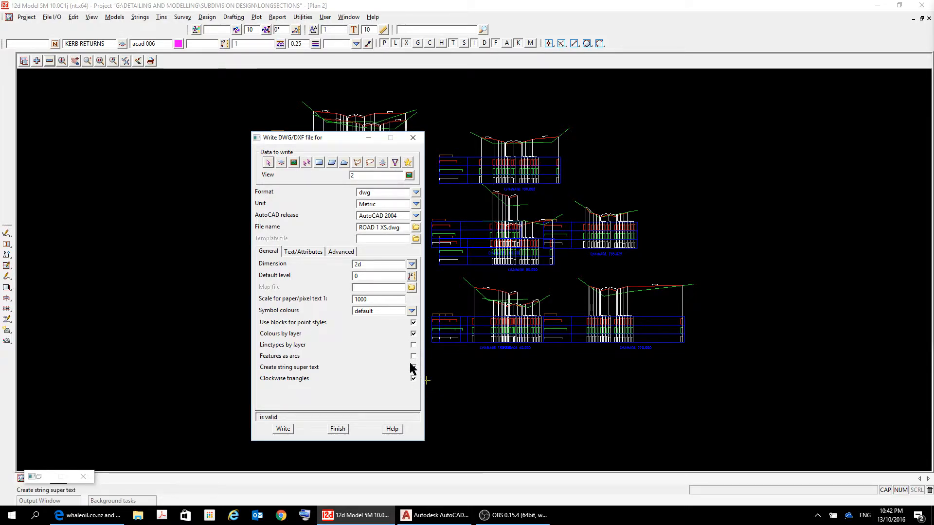
click(414, 345)
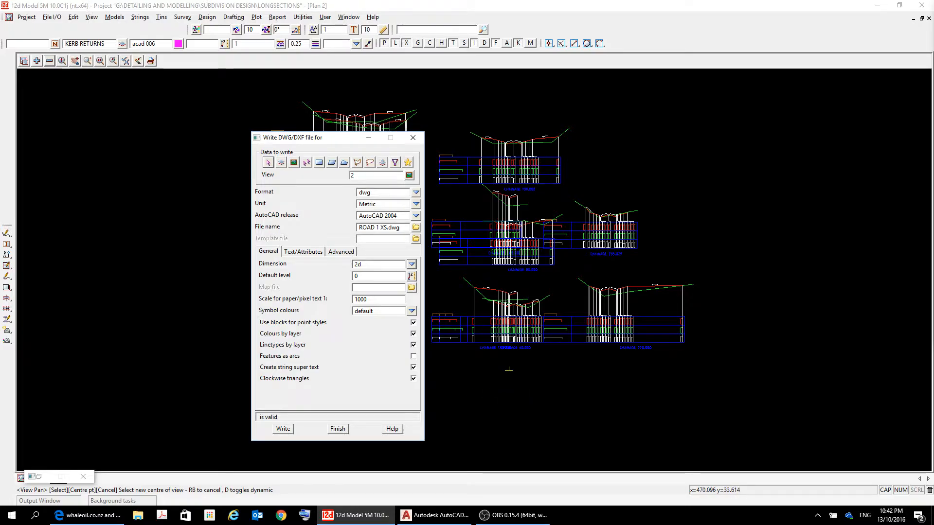
Check the existing DWG files in the project folder and write view 2 out to ROAD 1 XS.dwg, finishing the dialog.
click(416, 228)
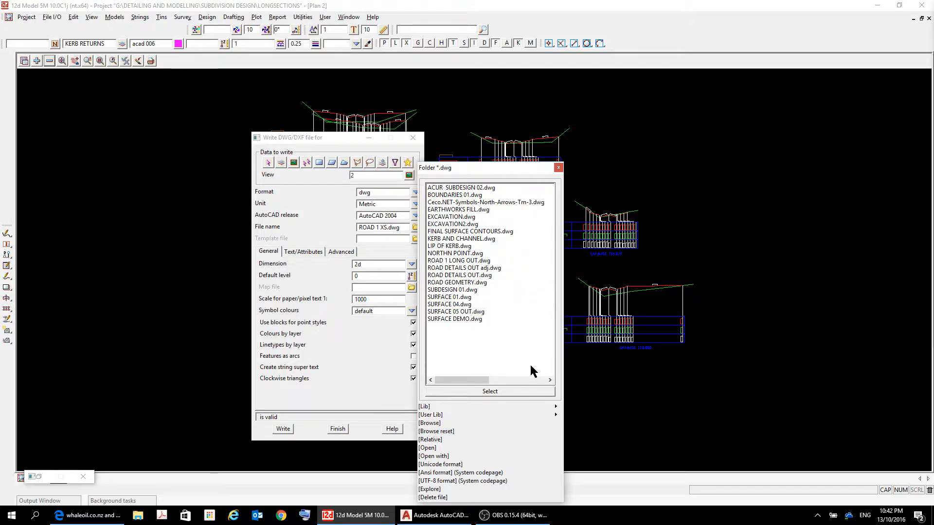
drag(476, 380, 455, 383)
click(558, 167)
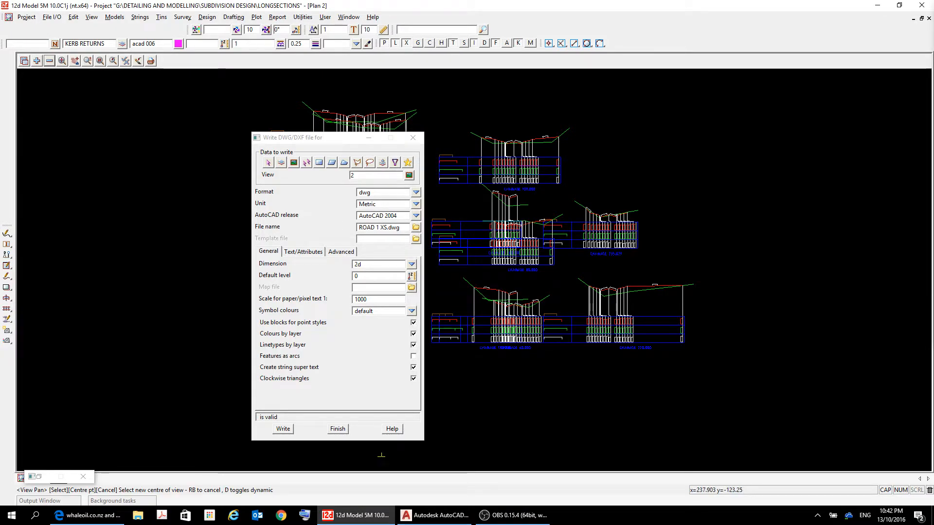
click(284, 430)
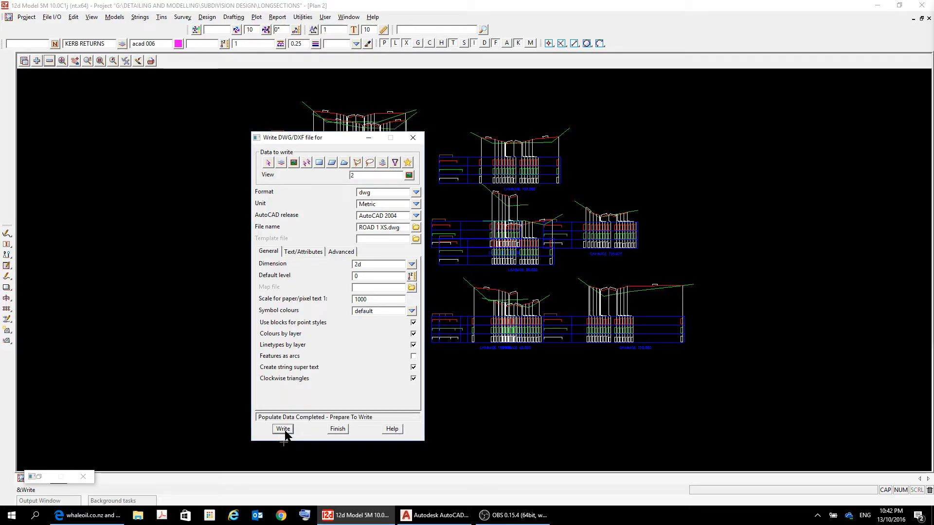
click(338, 429)
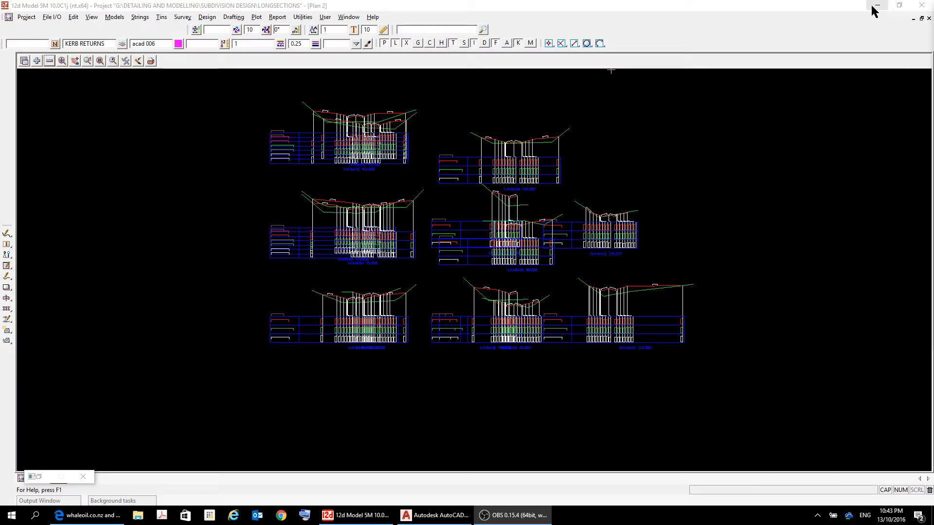
click(875, 6)
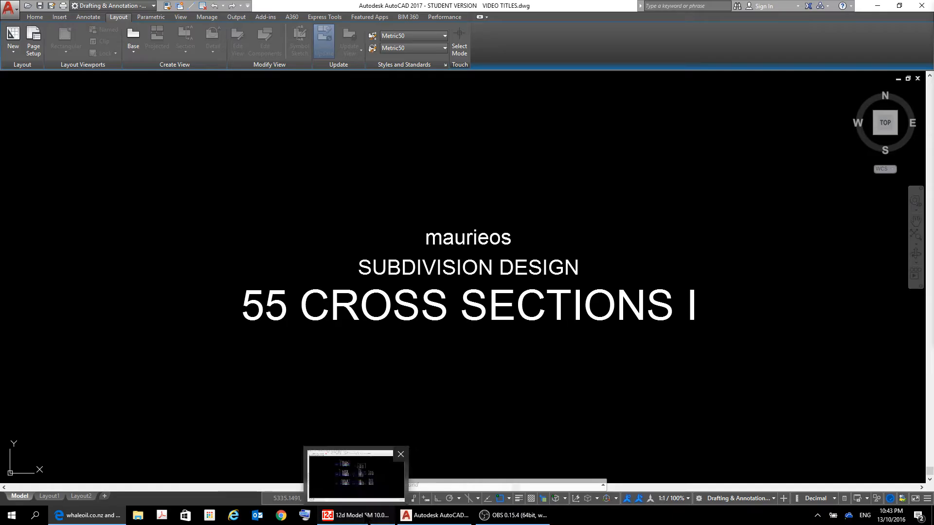
click(356, 515)
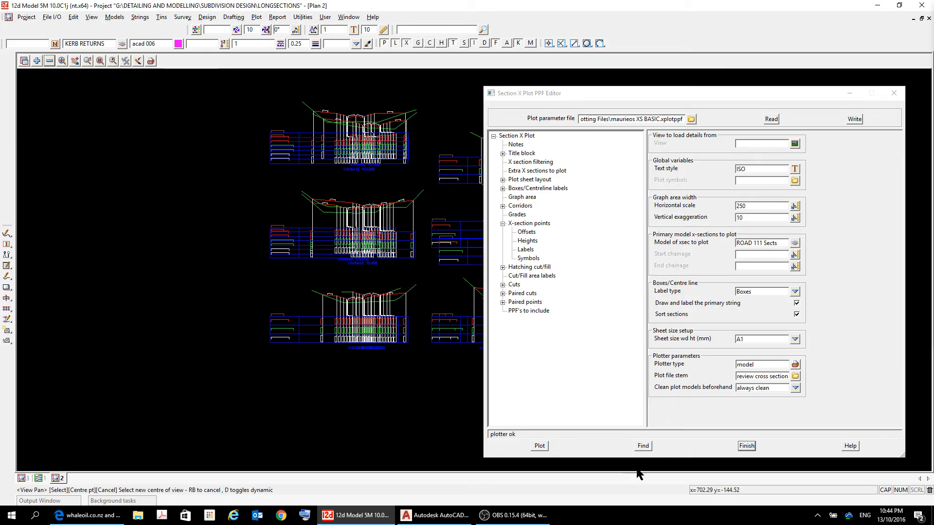
Close plan view 2 and the Section X Plot PPF Editor.
click(929, 19)
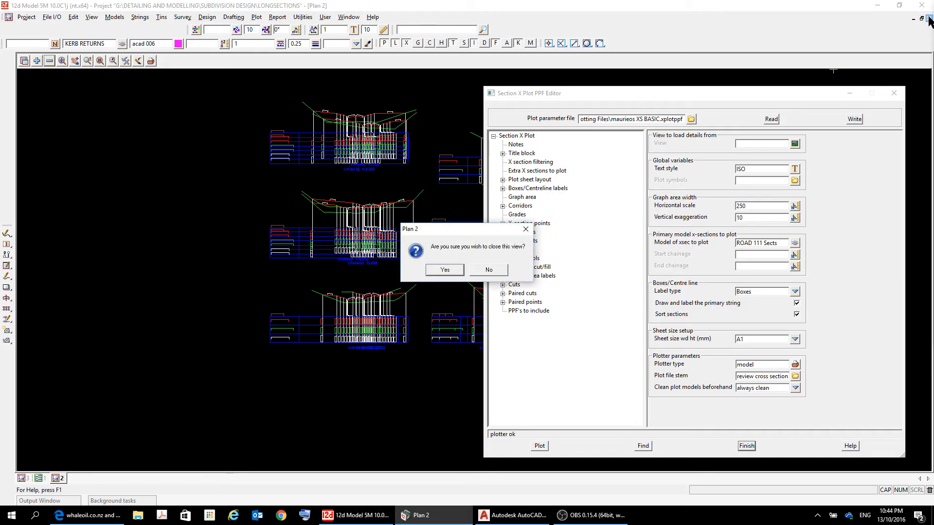
click(444, 269)
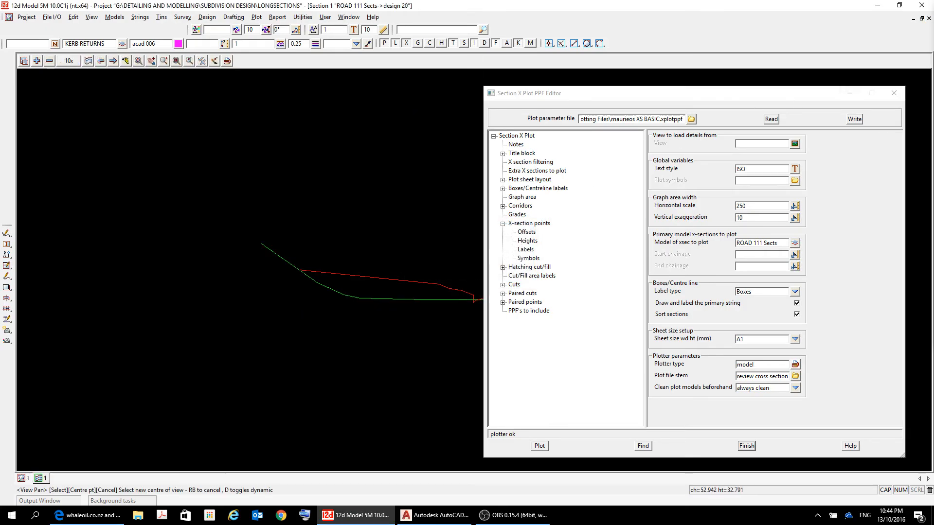
click(897, 95)
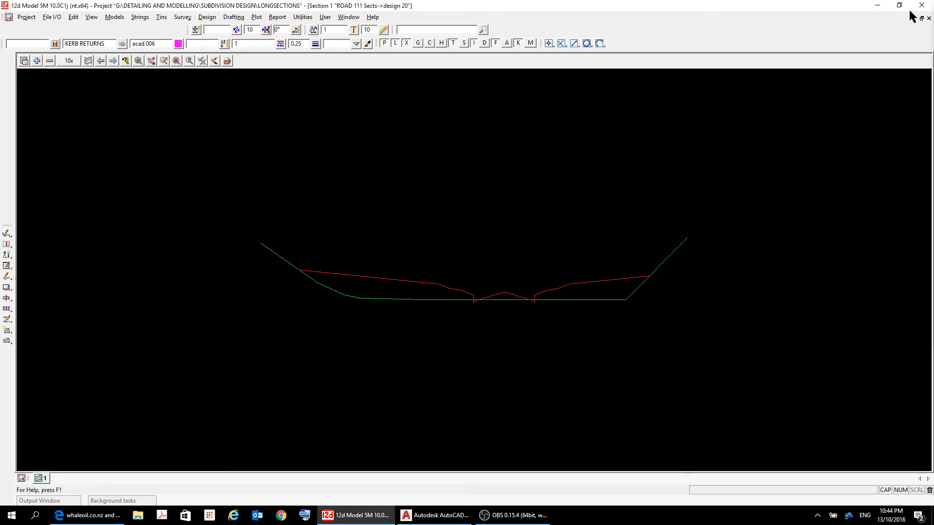